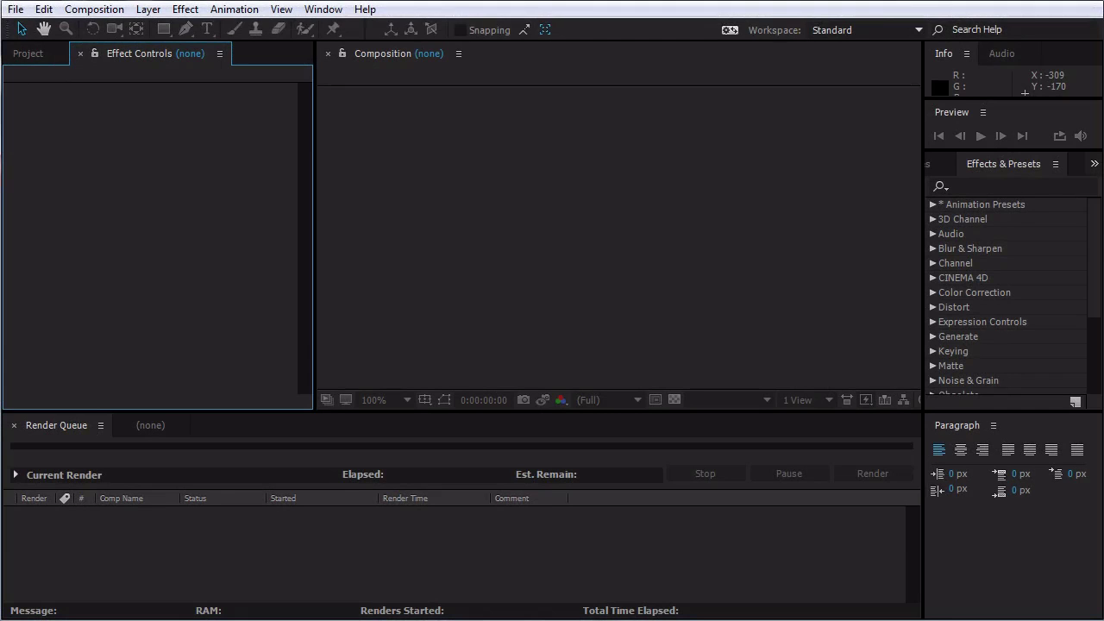
Open the recent project containing the Moving Circle composition and set the composition view to Fit up to 100%.
click(16, 8)
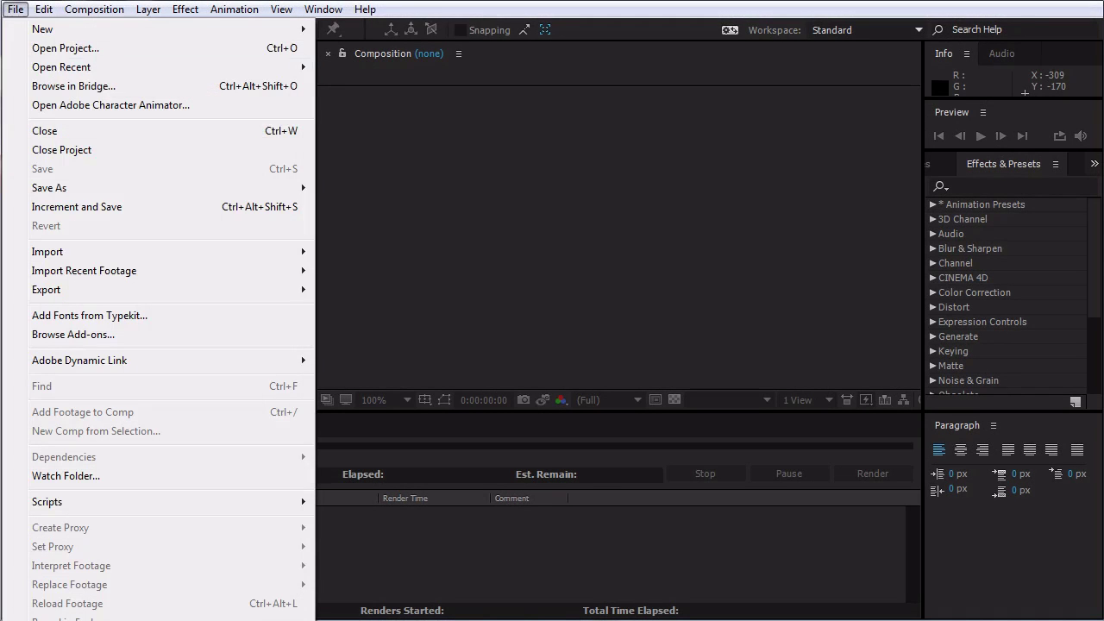
mouse_move(60, 67)
click(448, 66)
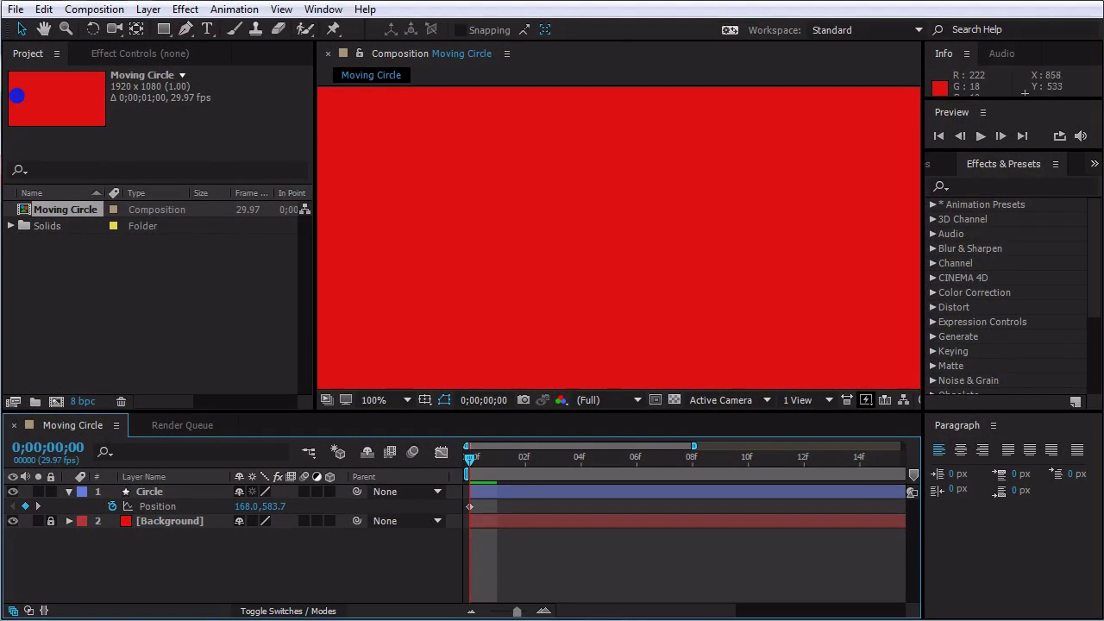
key(space)
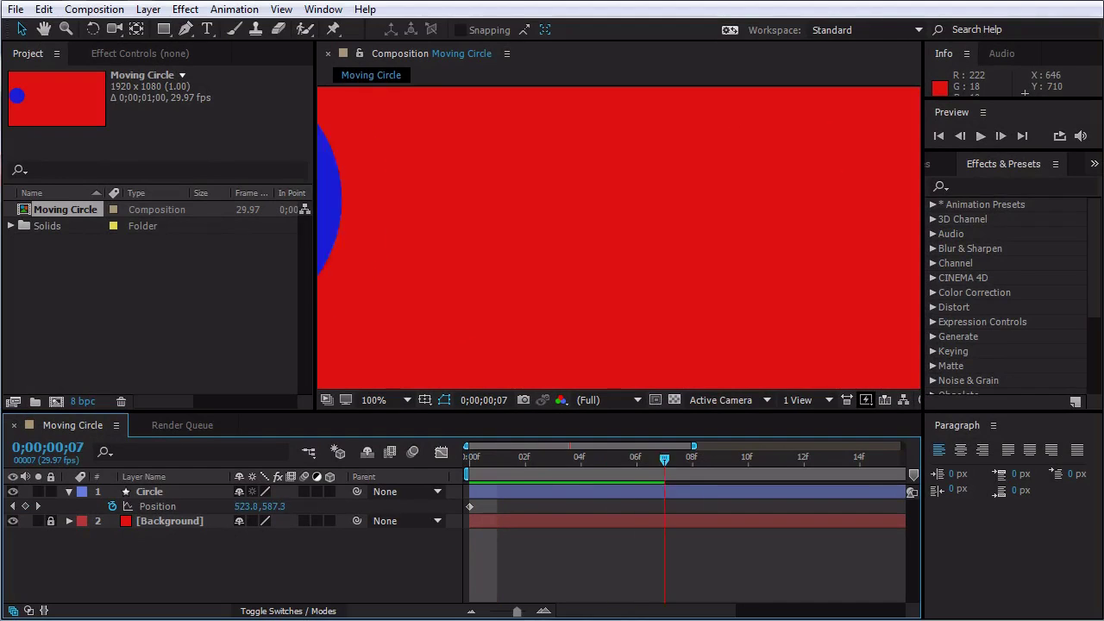
click(385, 400)
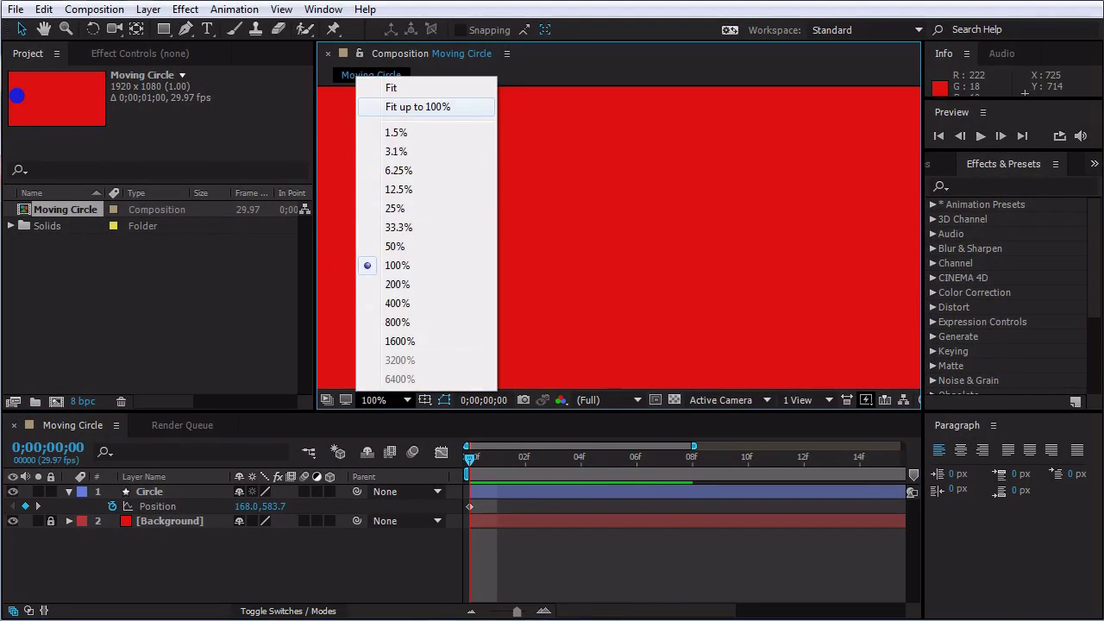
click(418, 107)
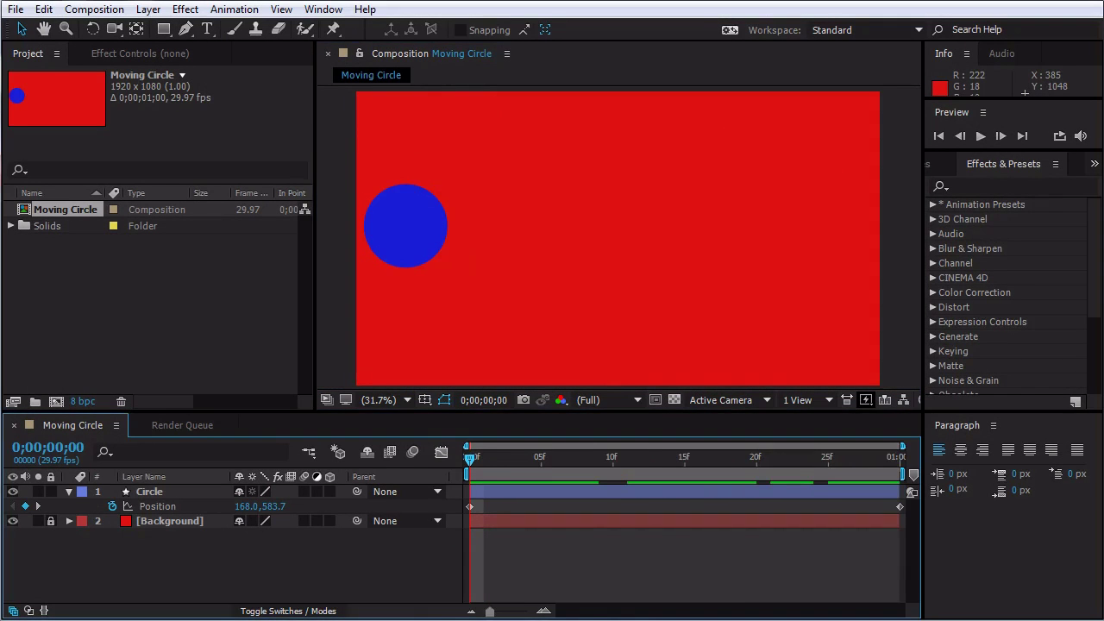
Step through the Moving Circle animation frame by frame to frame 8 to examine the circle's linear motion.
click(390, 452)
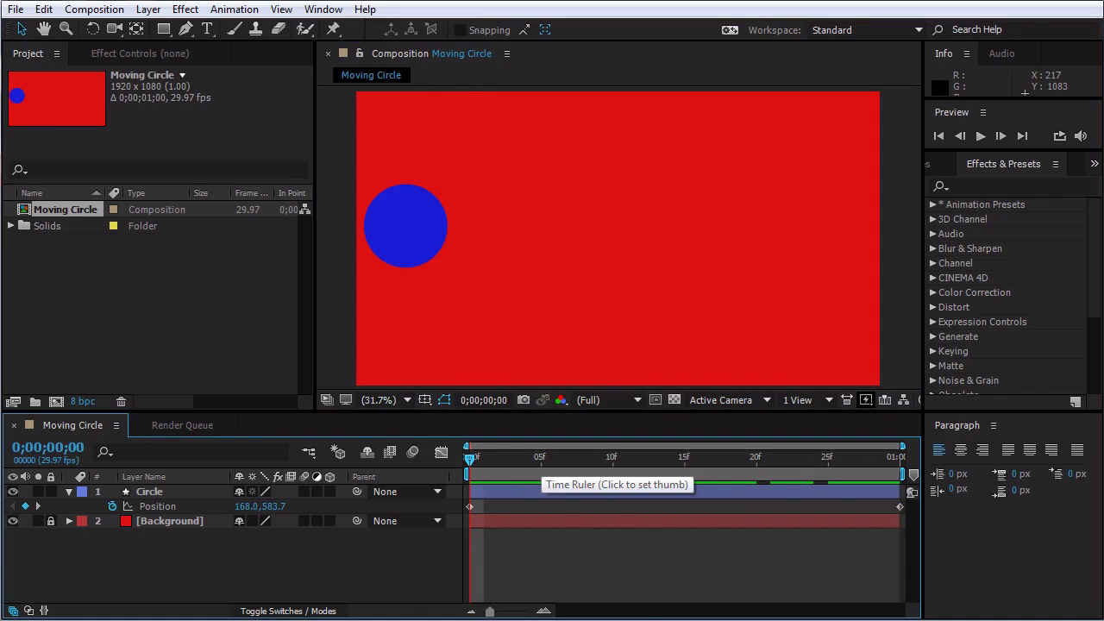
key(Page_Down)
key(Page_Down)
key(Page_Down)
key(Page_Down)
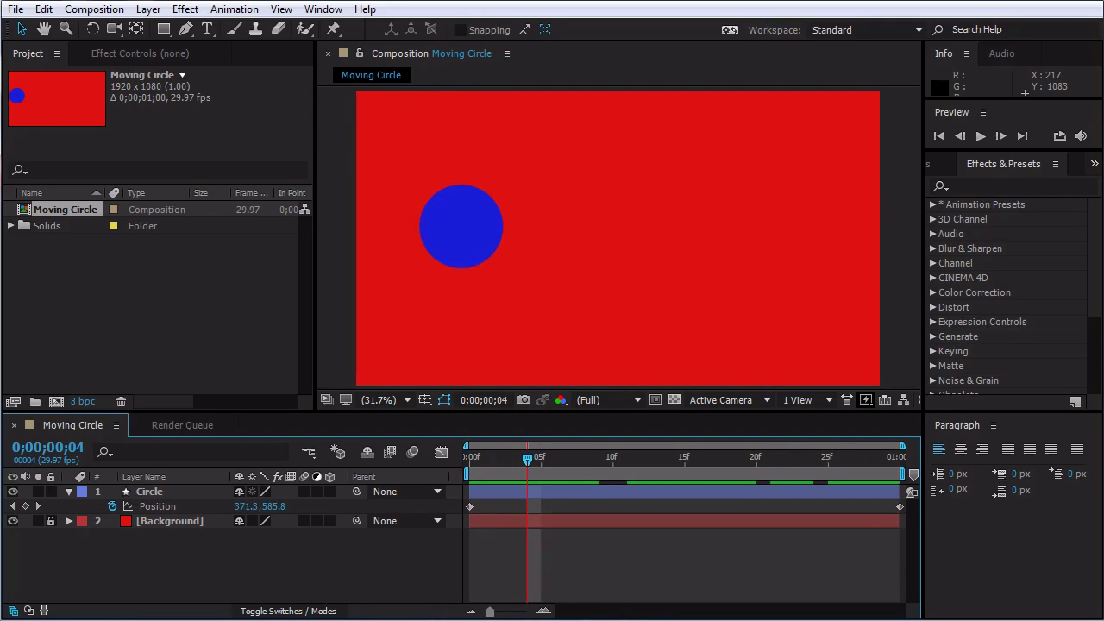
key(Page_Down)
key(Page_Down)
key(Page_Down)
key(Page_Down)
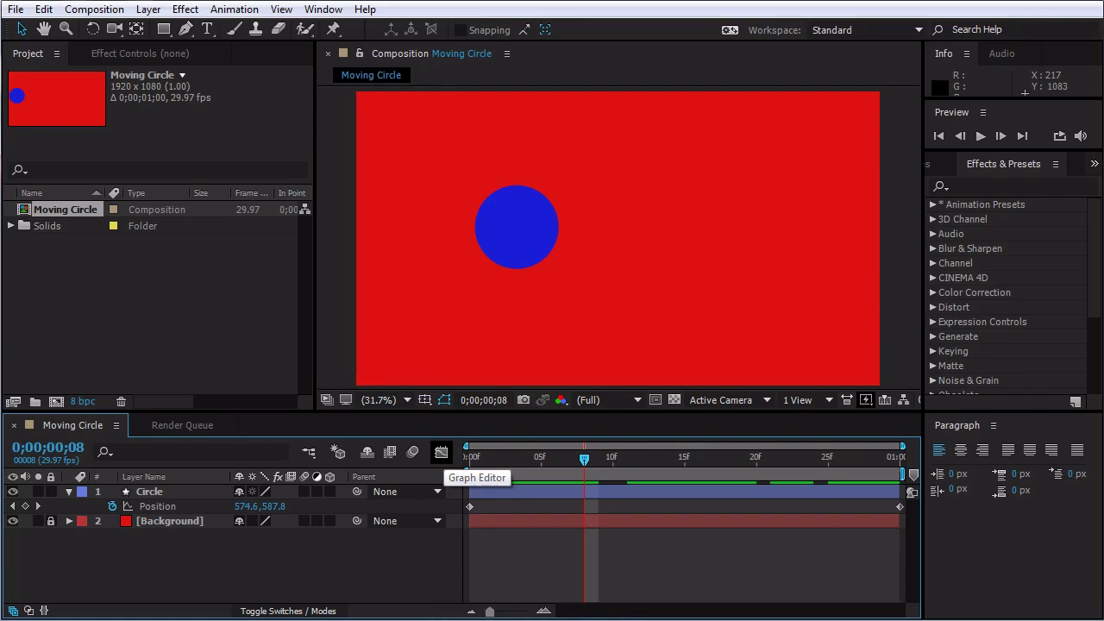
Show the Circle layer's Position in the Graph Editor and move its first keyframe to frame 2 and its last to frame 28.
click(441, 452)
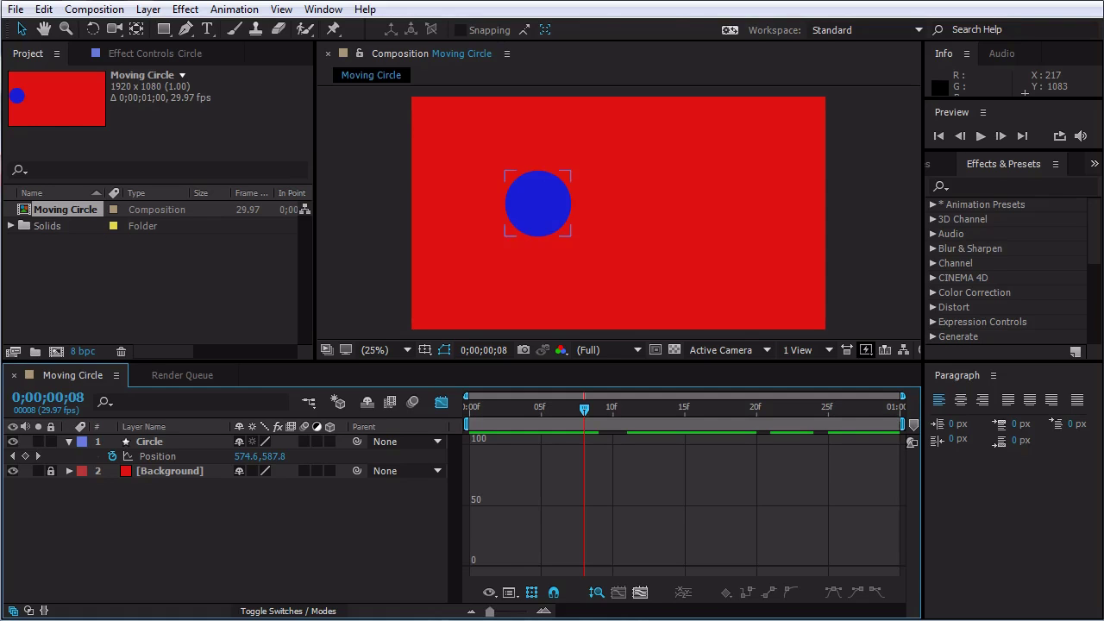
click(158, 456)
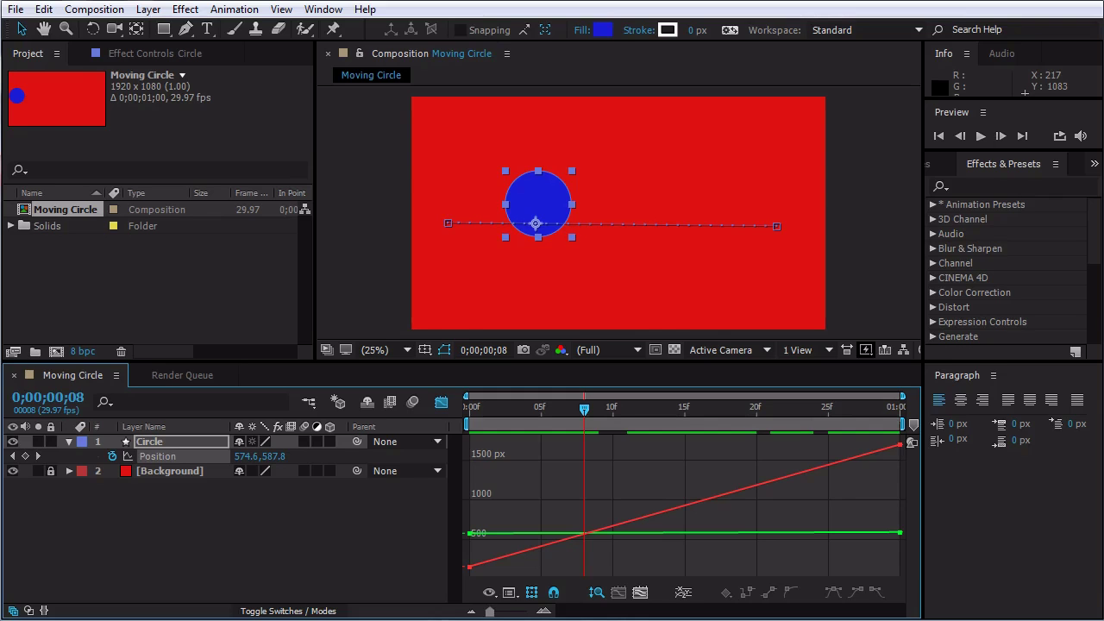
drag(467, 532, 497, 532)
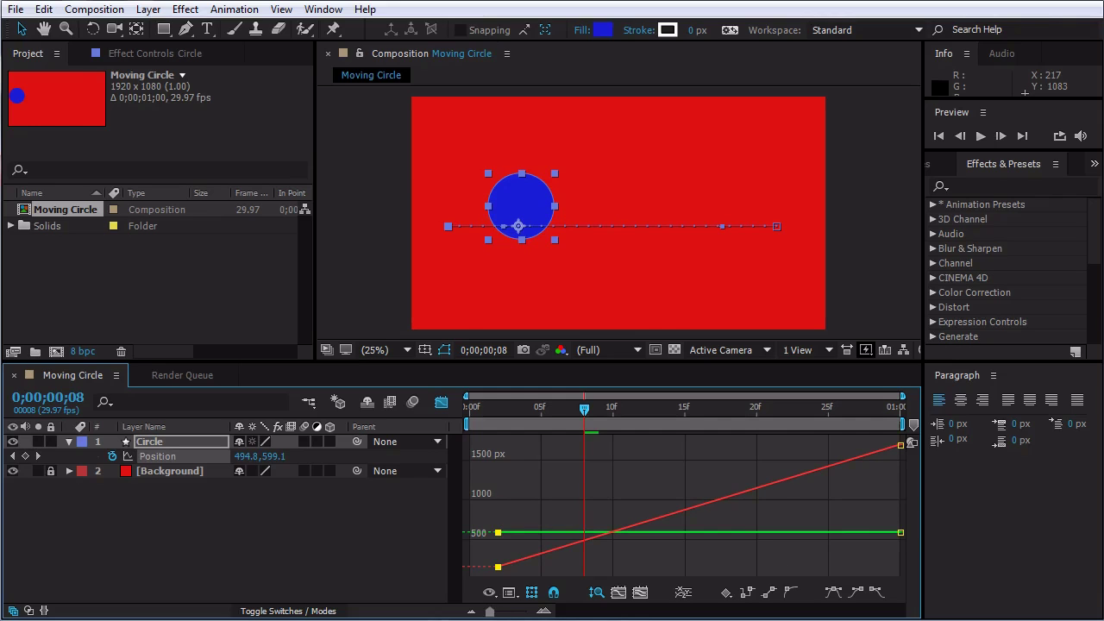
drag(900, 445, 871, 445)
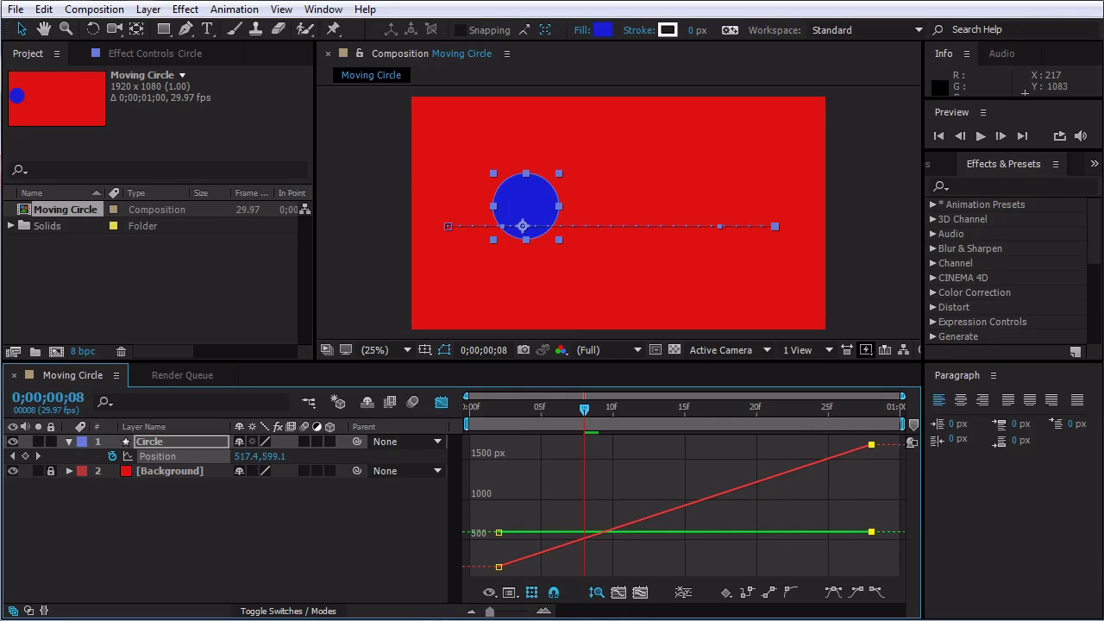
click(776, 500)
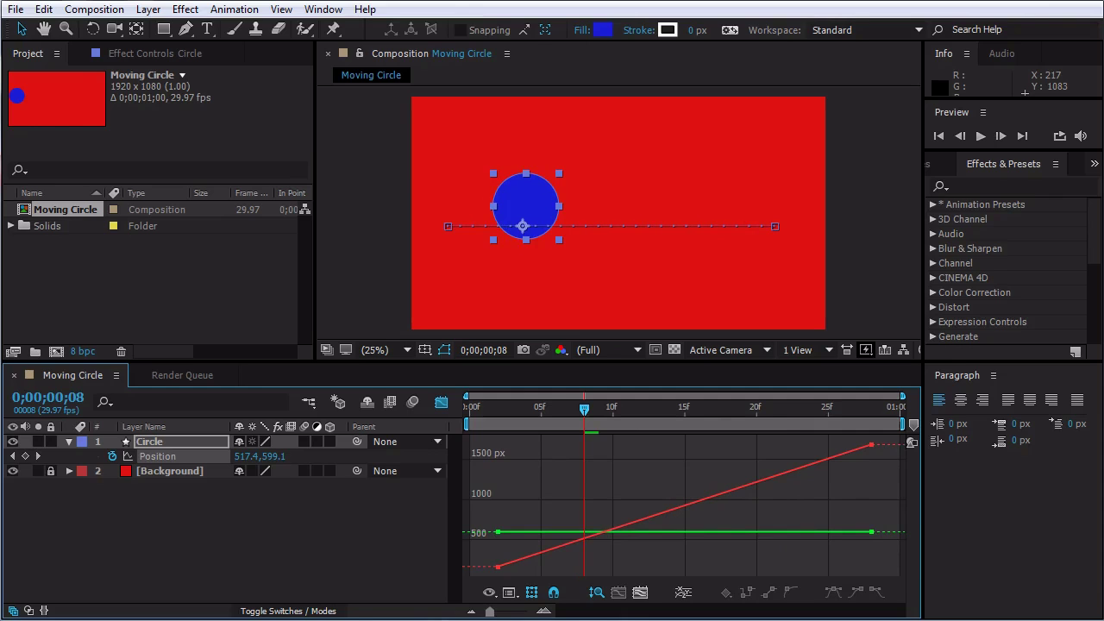
Apply Easy Ease to both Position keyframes and switch the Graph Editor to the speed graph.
drag(886, 435, 467, 500)
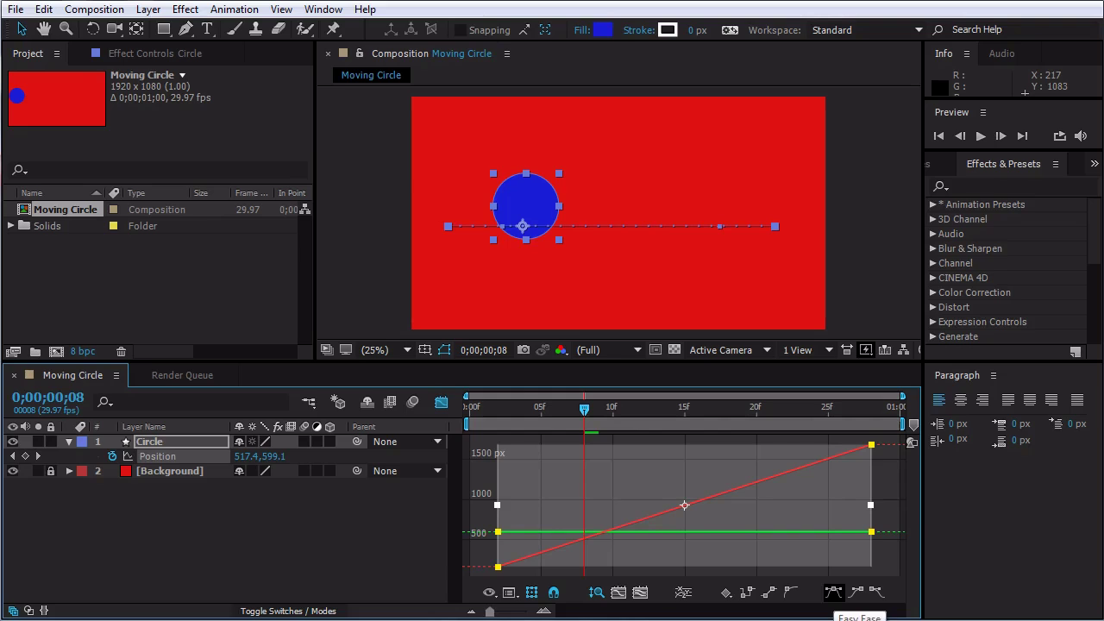
click(833, 593)
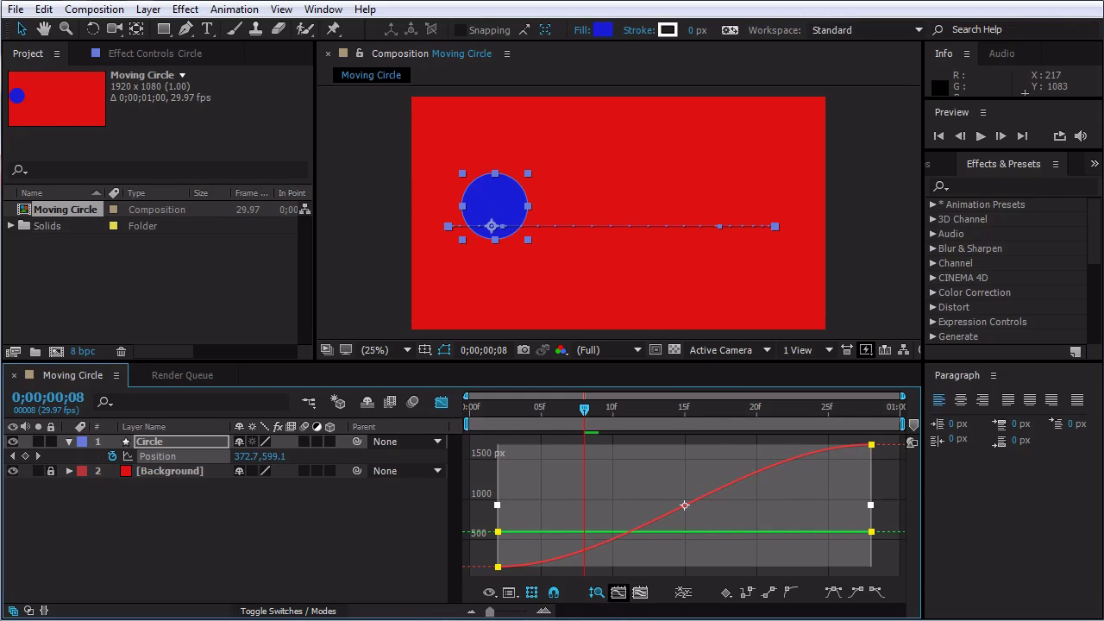
click(509, 591)
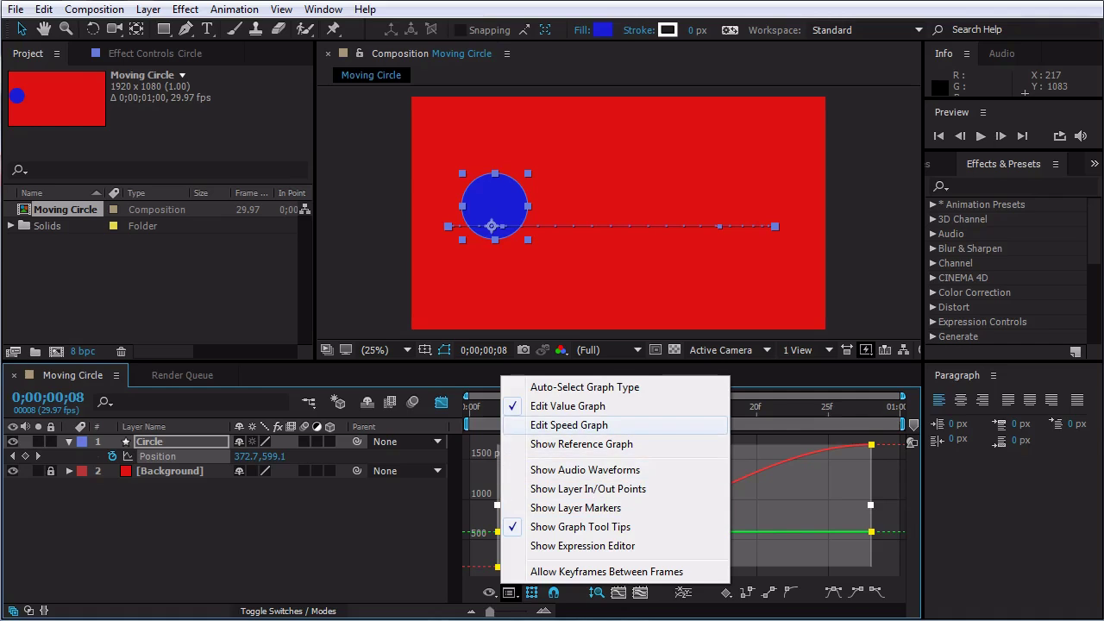
click(569, 424)
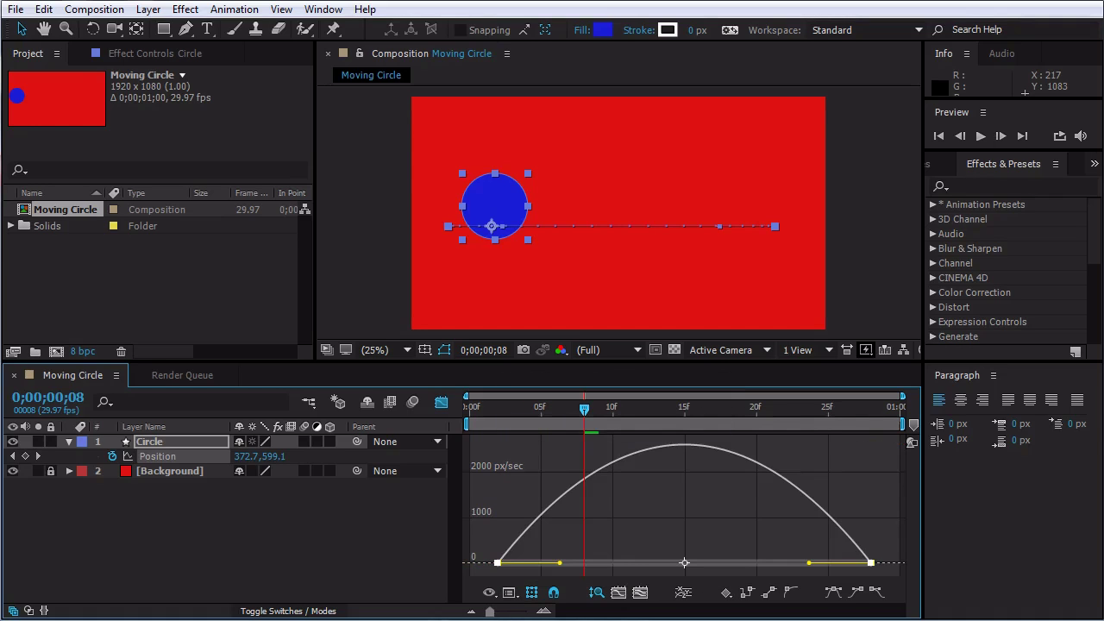
Convert both Position keyframes to linear interpolation and preview the motion from frame 0.
mouse_move(578, 490)
click(768, 593)
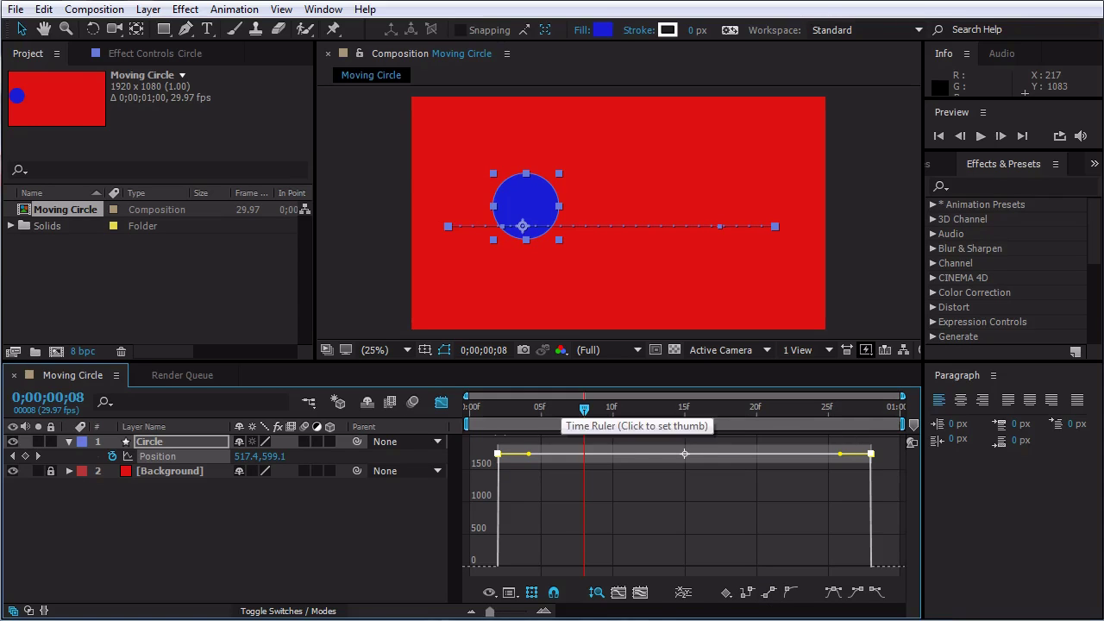
drag(584, 408, 470, 408)
key(space)
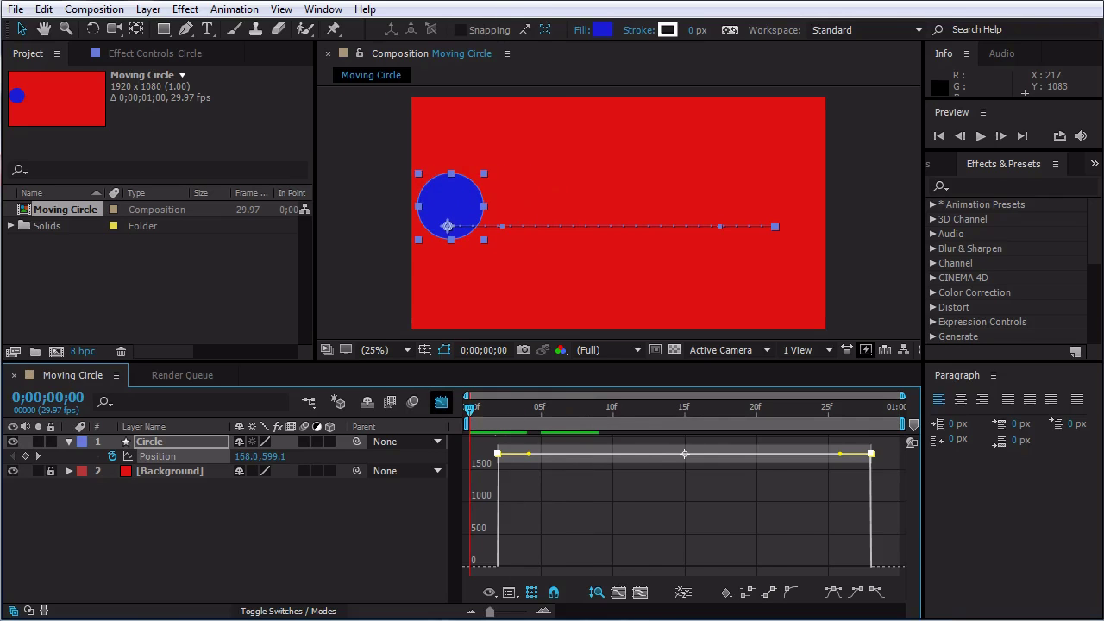
key(space)
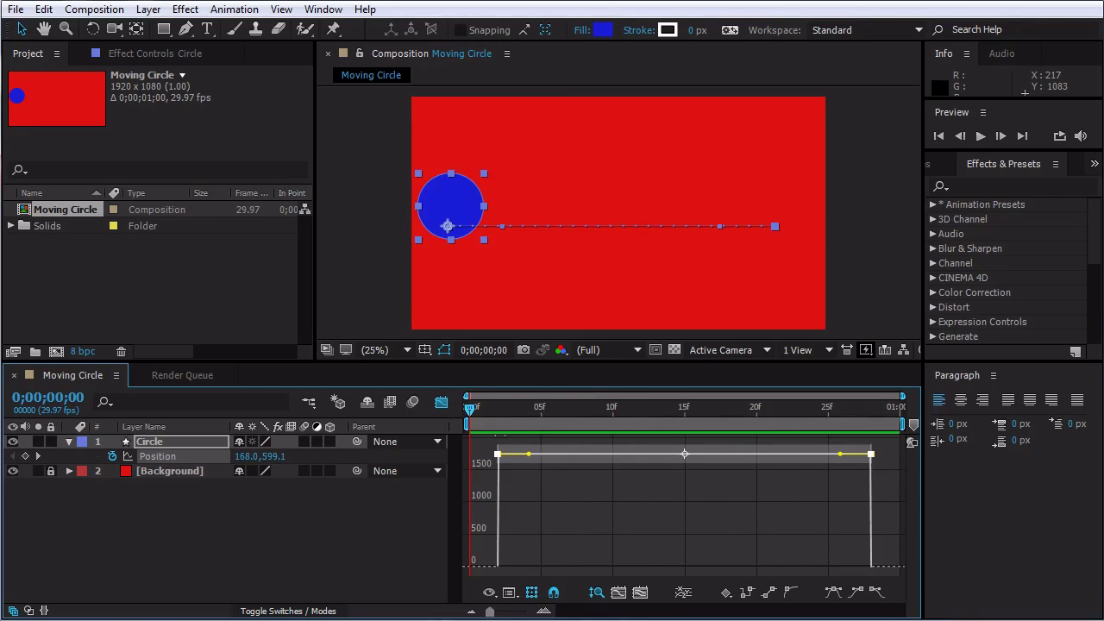
Reapply Easy Ease to both Position keyframes and preview the eased motion.
click(833, 593)
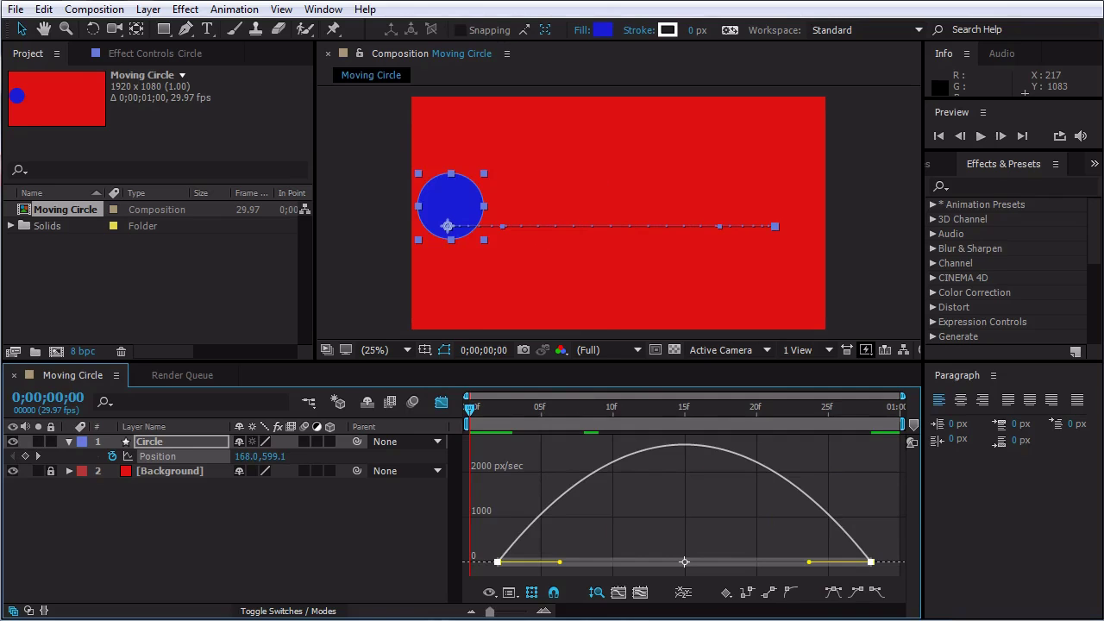
key(space)
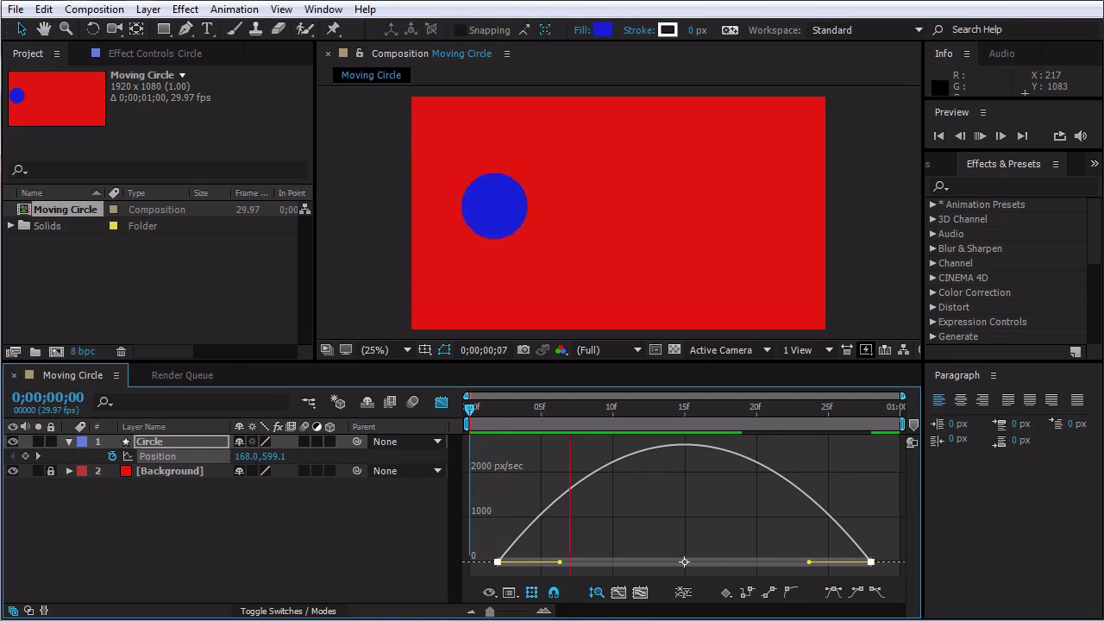
key(space)
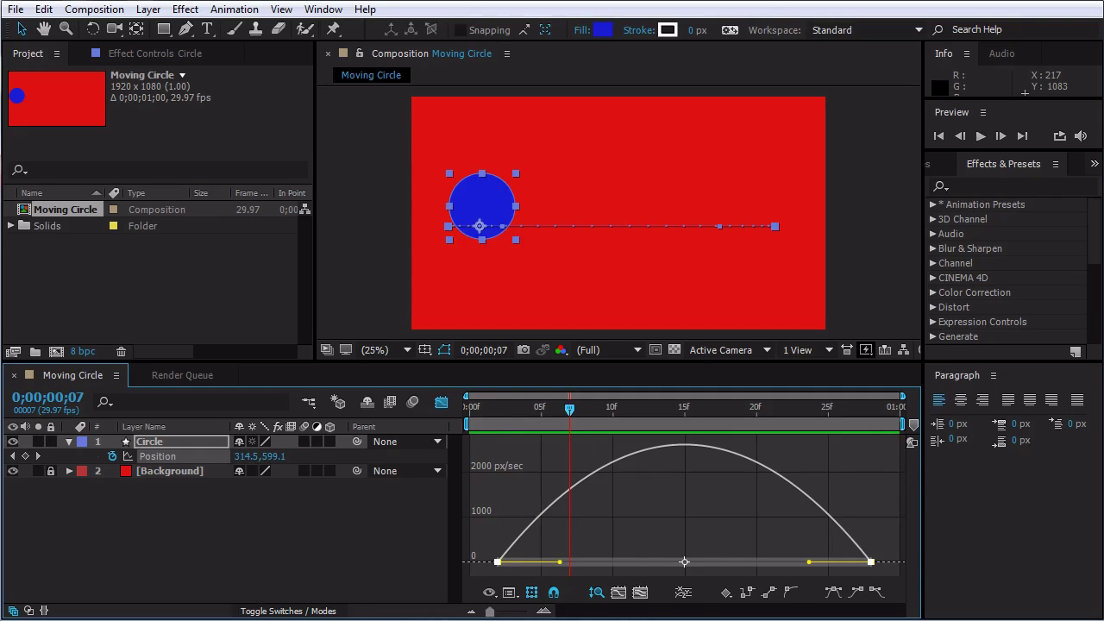
Lengthen the first Position keyframe's ease handle on the speed graph to about frame 12.
click(497, 562)
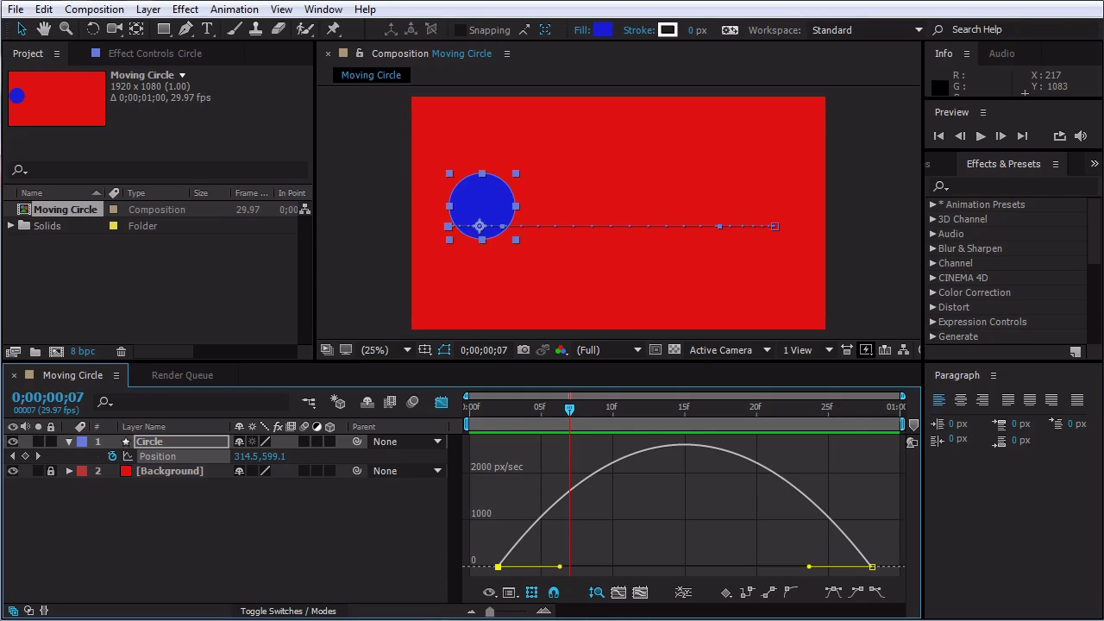
drag(560, 567, 647, 566)
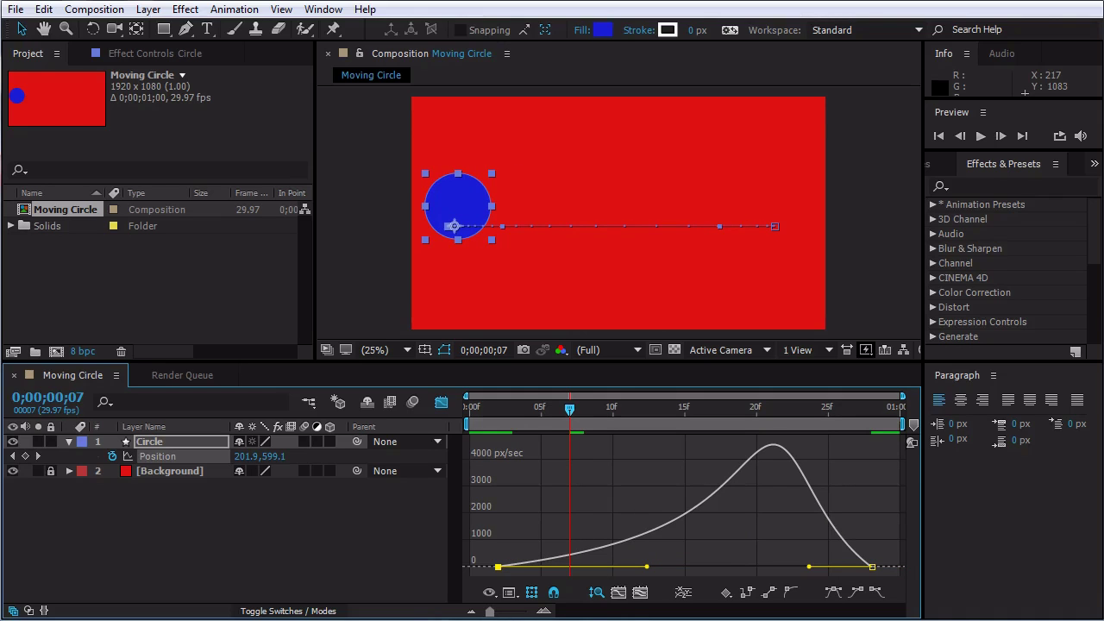
mouse_move(779, 448)
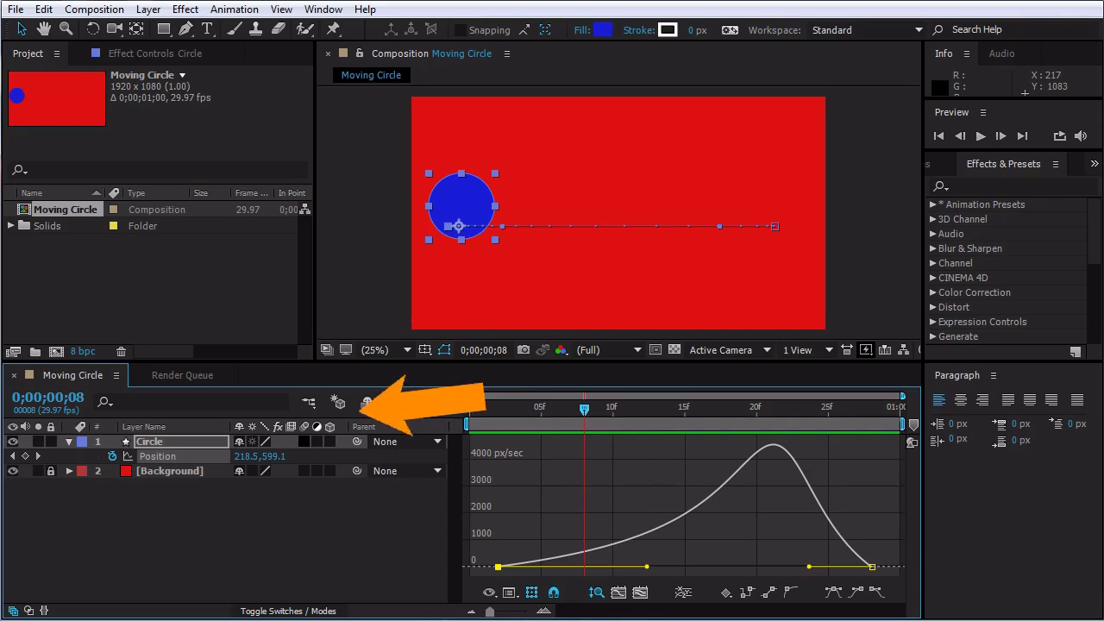
Enable motion blur for the Circle layer and the composition, and scrub to about frame 21 to check the blur.
click(303, 442)
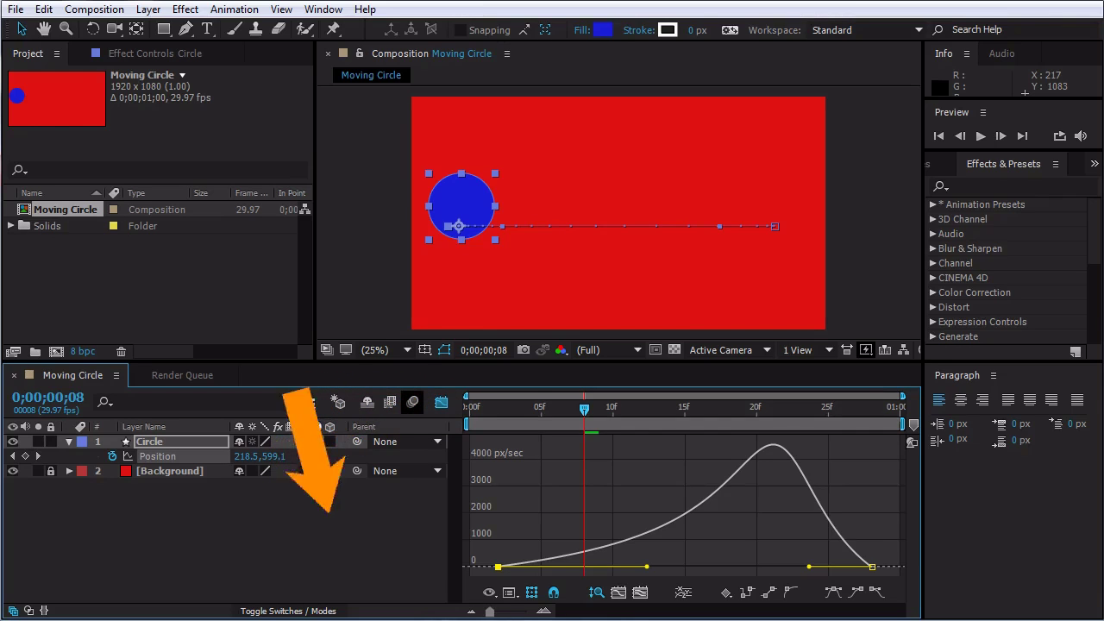
click(413, 402)
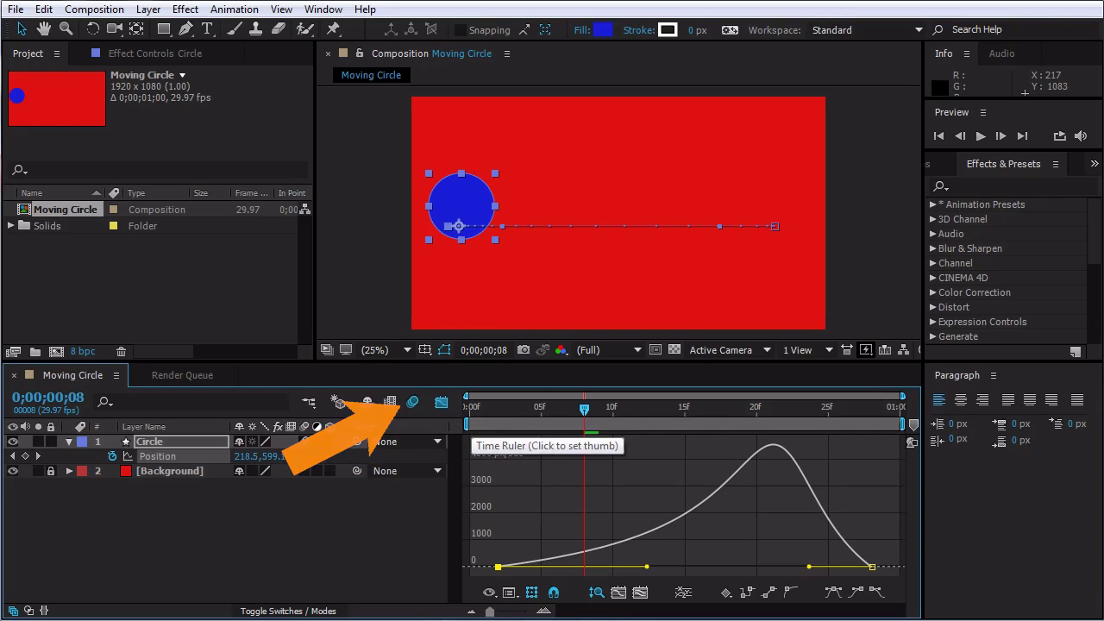
drag(586, 412, 770, 412)
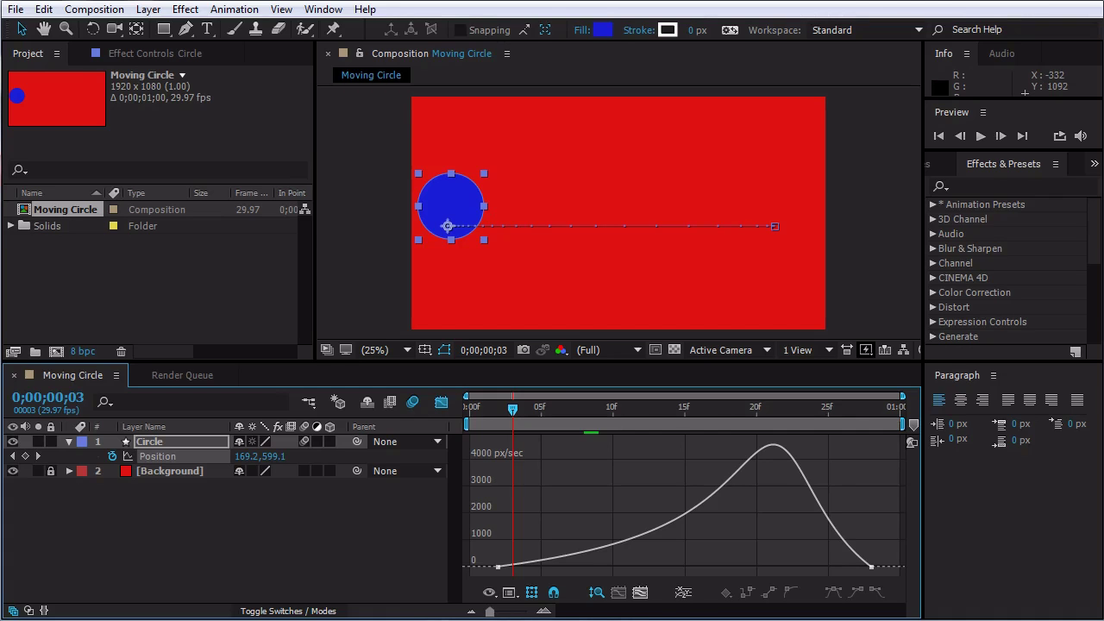
Pre-compose the Circle layer as "Rotating Circle", moving all attributes into the new composition.
right_click(172, 442)
mouse_move(219, 521)
click(236, 540)
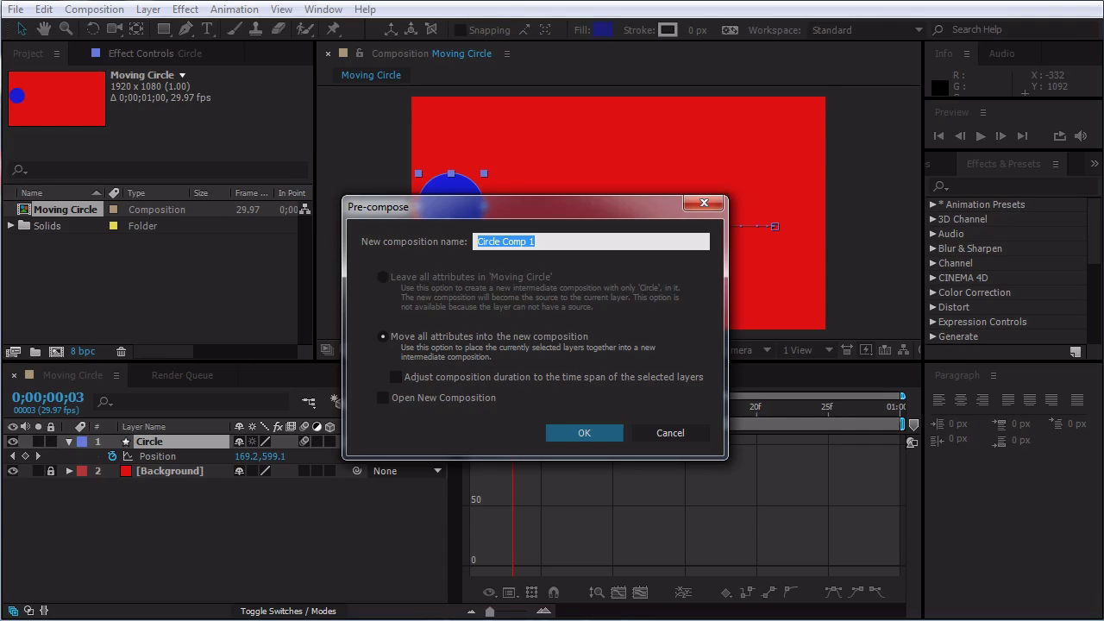
text(Rotating Circle)
key(Return)
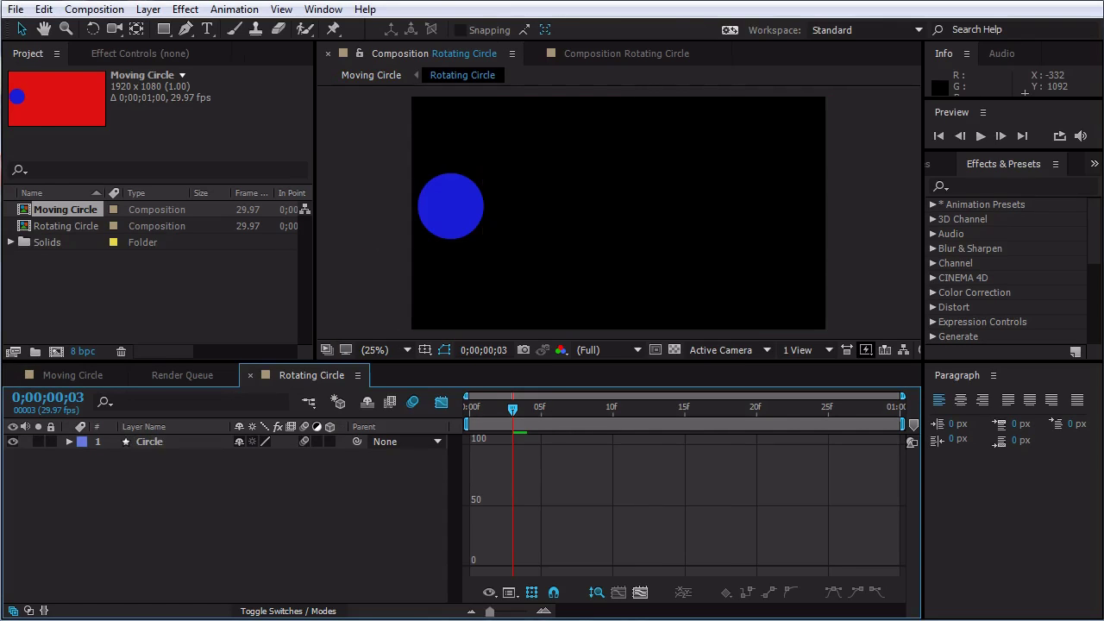
Reveal the Circle layer's Position keyframes inside Rotating Circle and examine them in the layer bar view.
click(150, 441)
key(p)
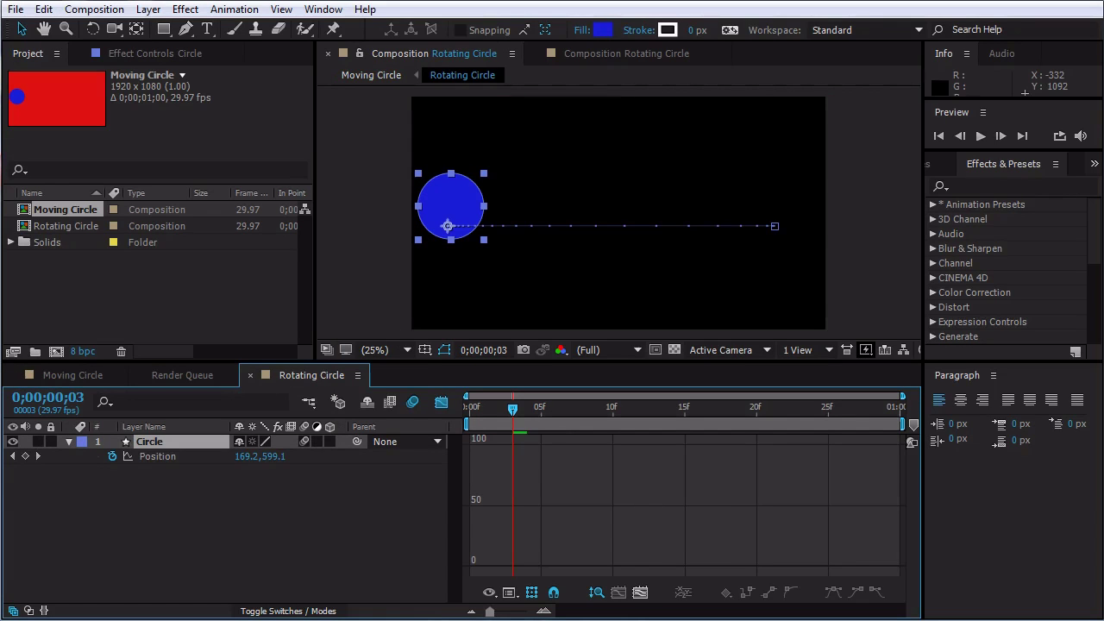
click(440, 402)
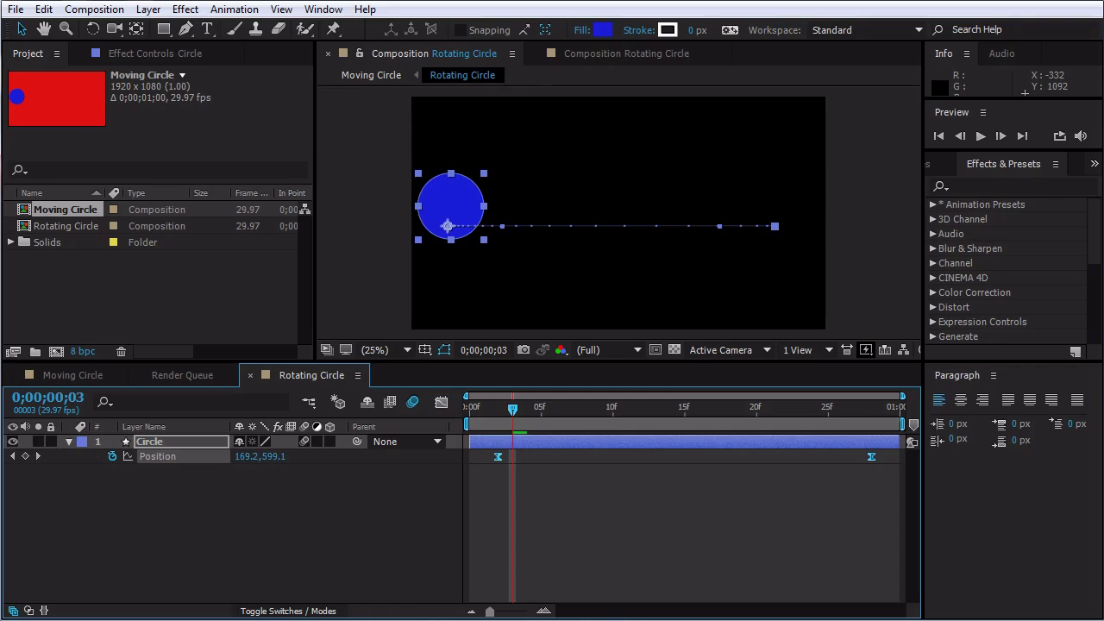
drag(476, 475, 890, 449)
Return to the Moving Circle composition and display its layer bars instead of the Graph Editor.
click(72, 375)
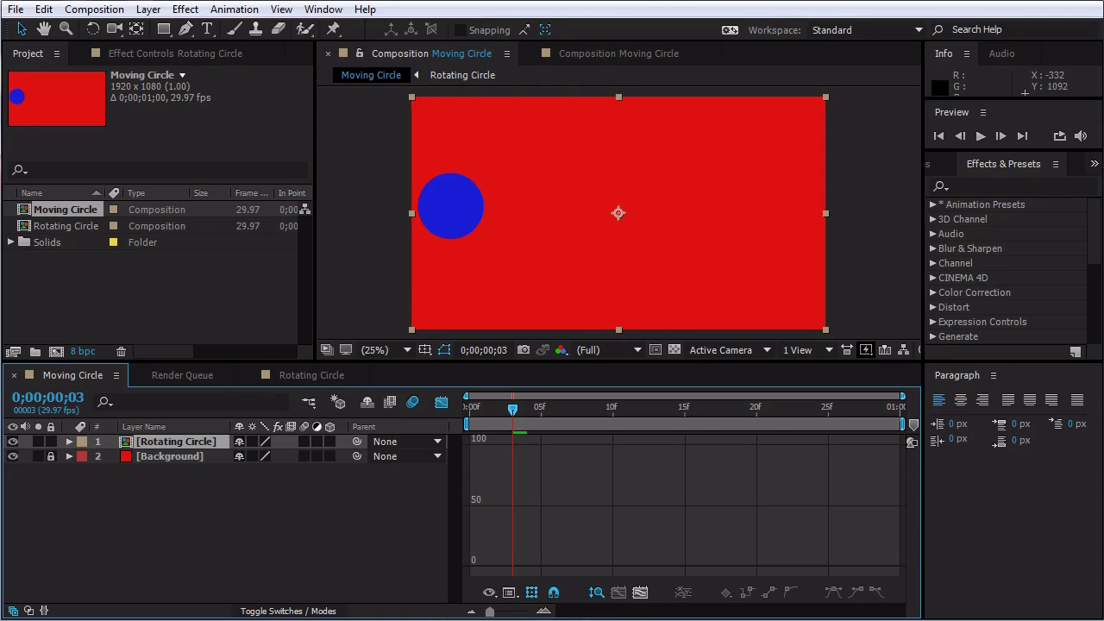
click(441, 402)
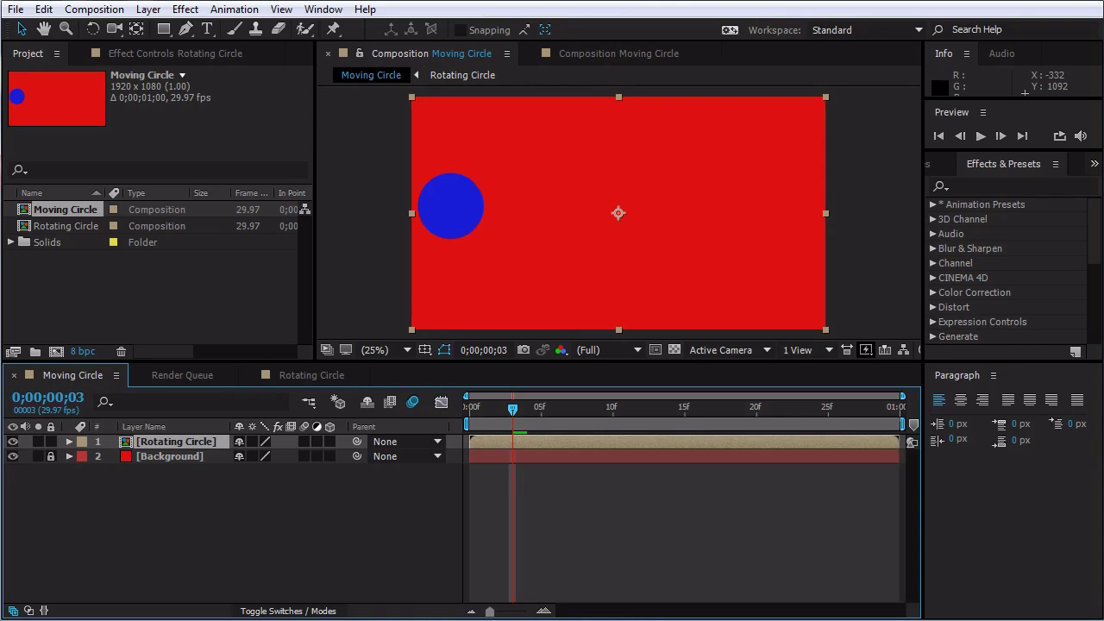
Paste the copied Position keyframes onto the Rotating Circle layer in Moving Circle, starting at frame 3.
key(p)
click(512, 457)
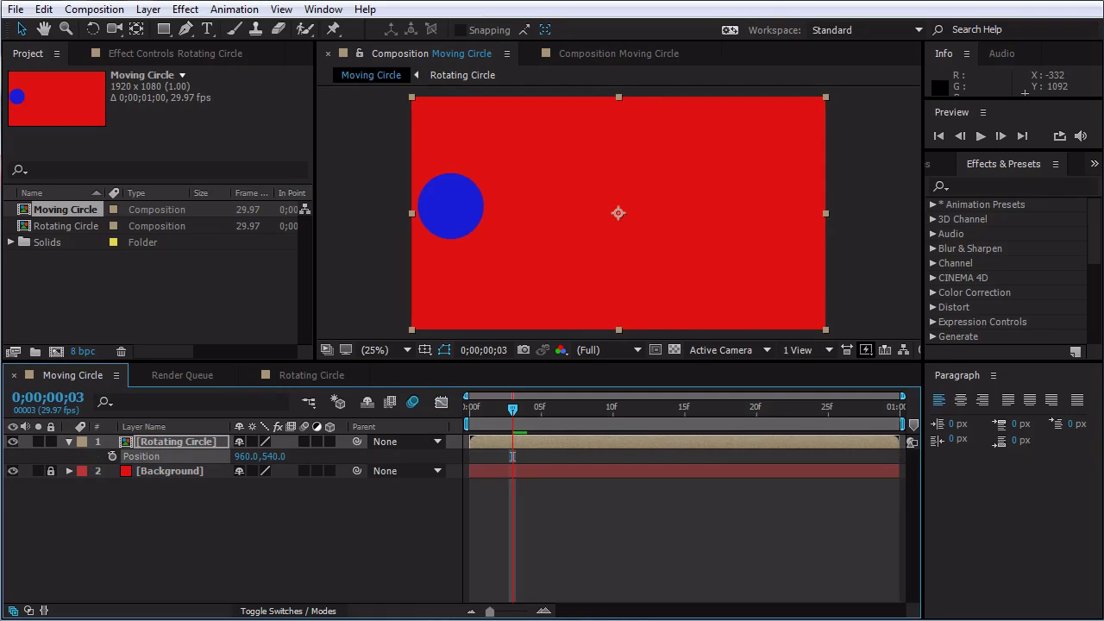
key(ctrl+v)
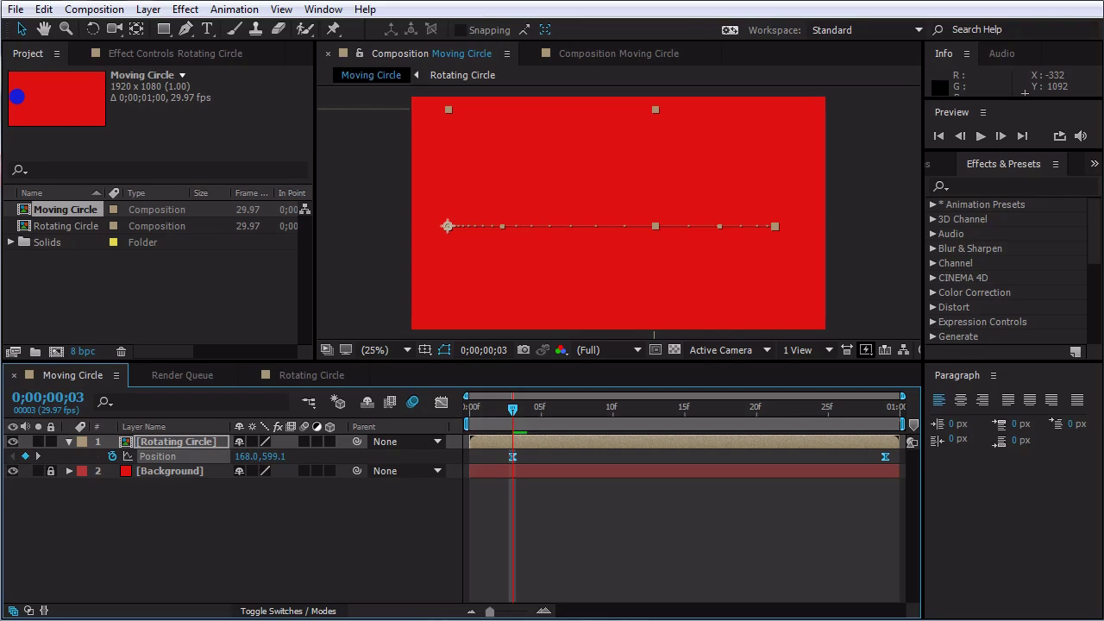
Remove the Circle layer's Position keyframes inside Rotating Circle, and compare that composition with Moving Circle.
click(312, 375)
click(113, 456)
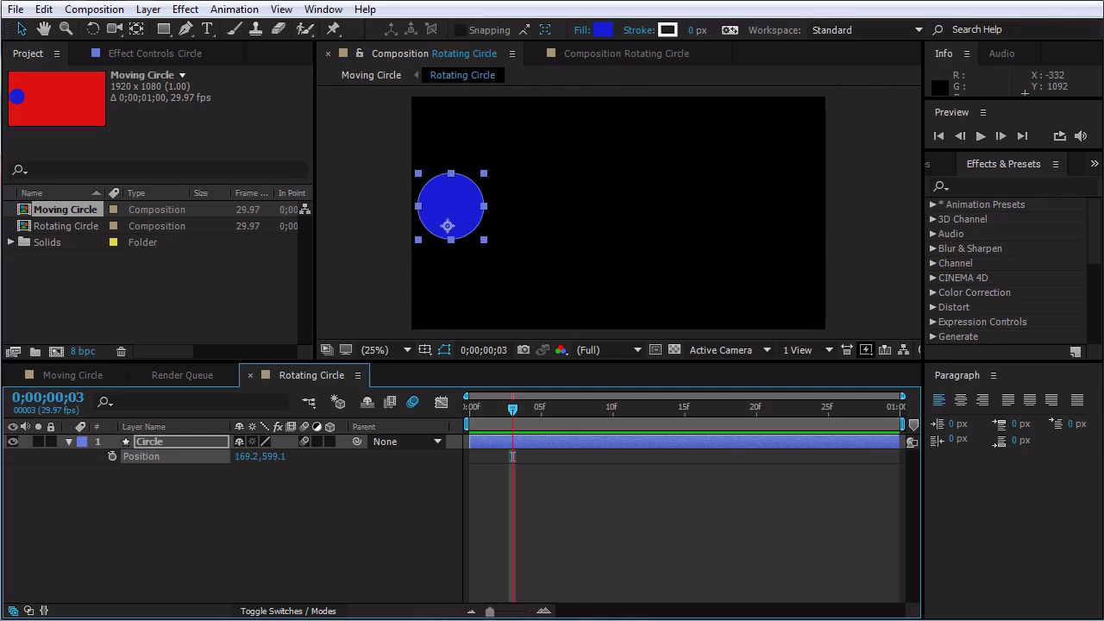
click(72, 375)
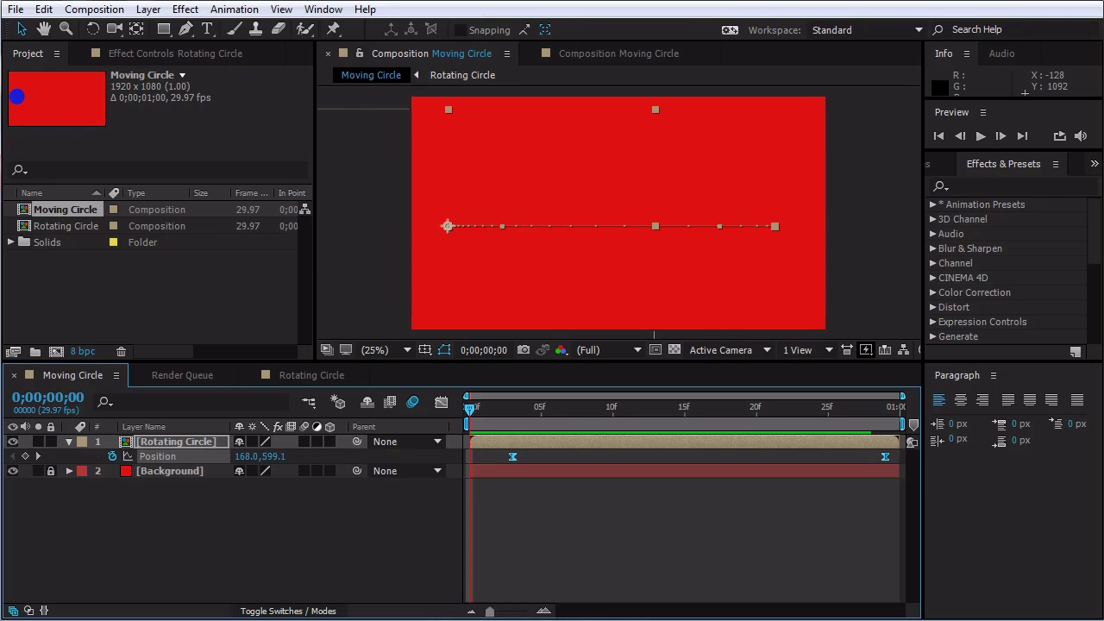
click(312, 375)
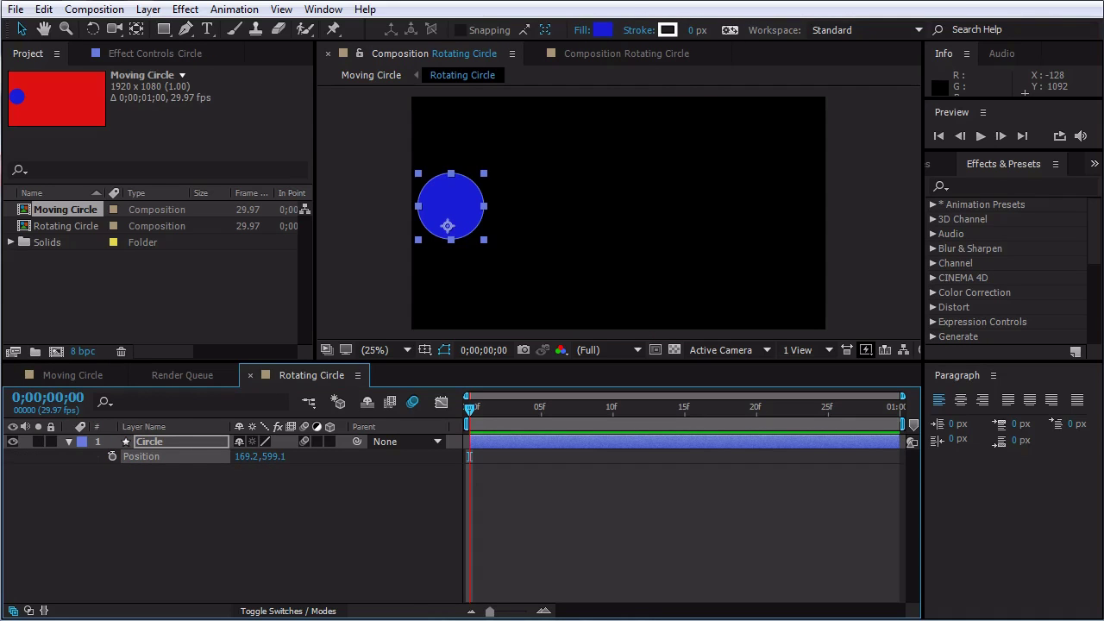
click(72, 375)
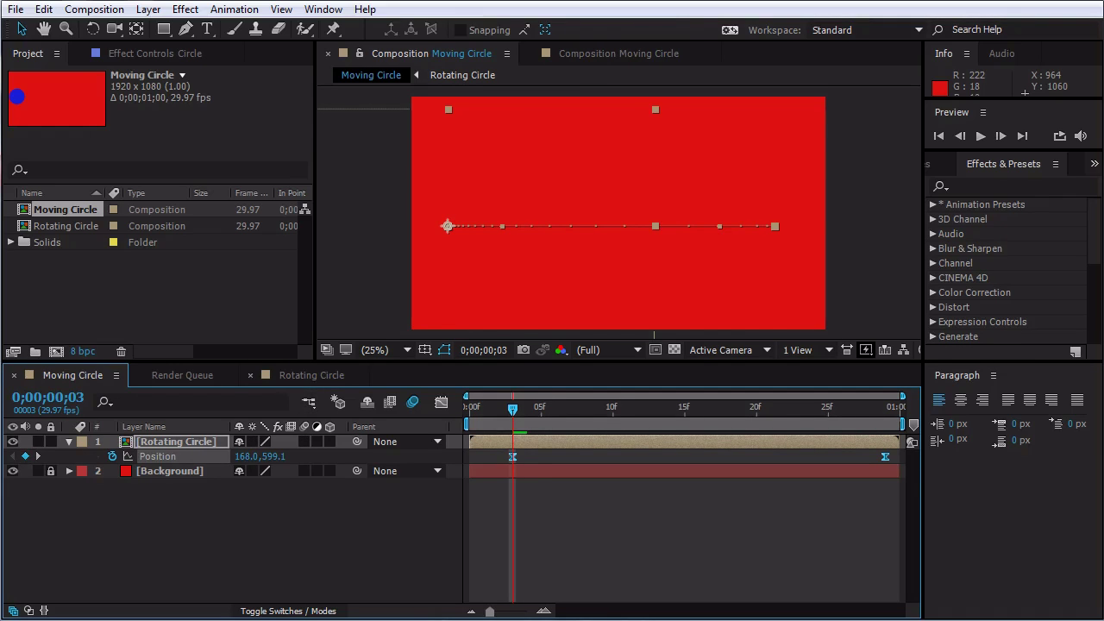
click(306, 375)
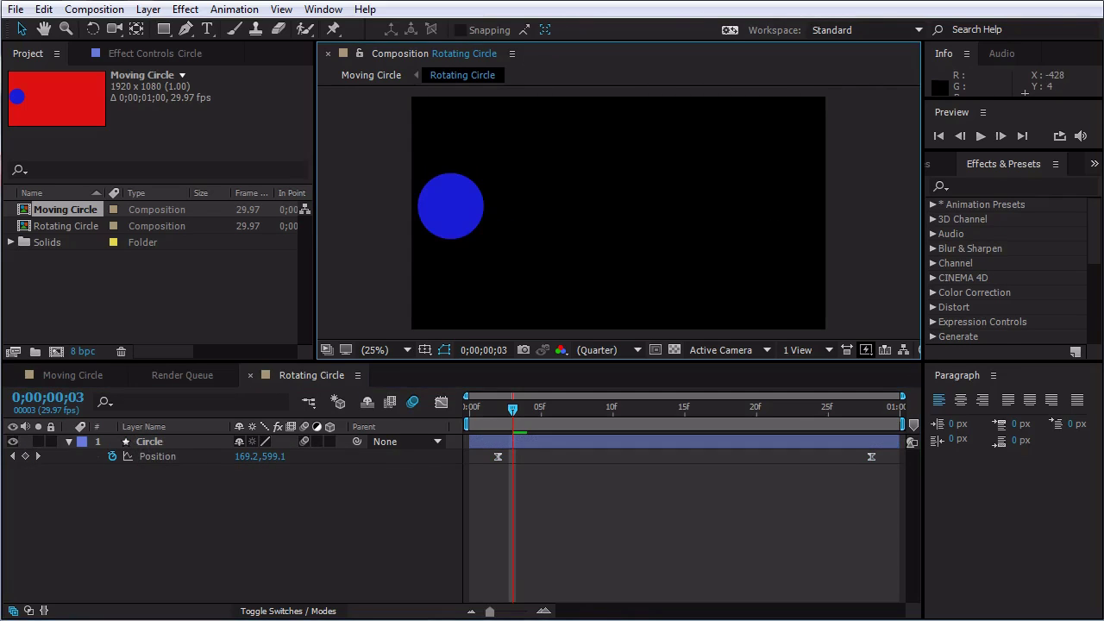
Show Moving Circle and Rotating Circle in side-by-side viewers, and move the Circle to about 1002, 599.1 inside Rotating Circle.
click(282, 8)
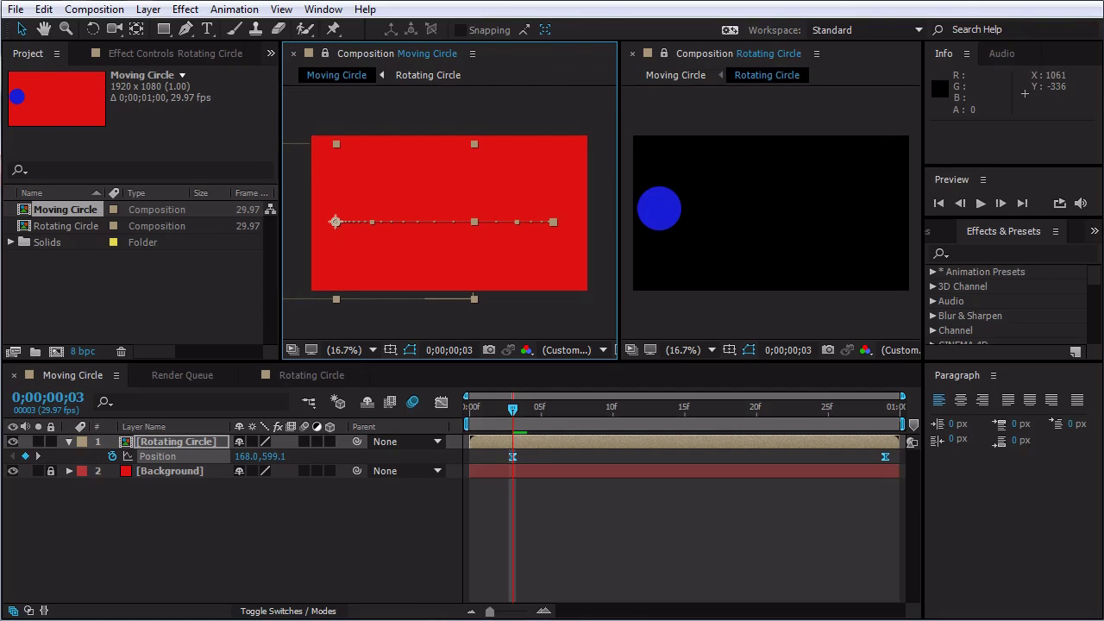
click(667, 203)
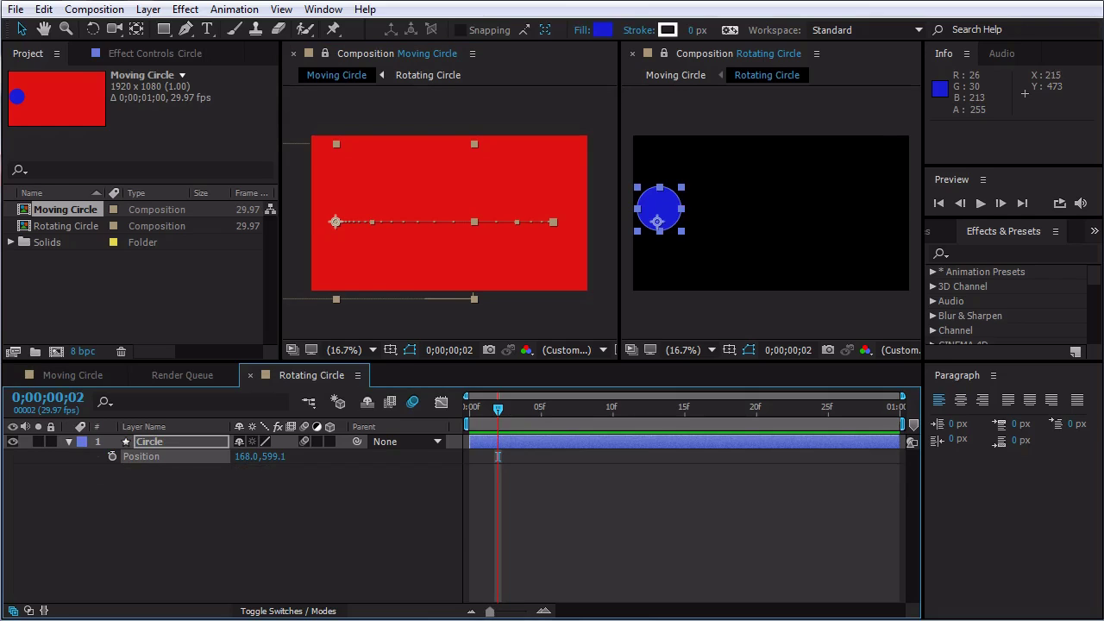
drag(663, 204, 782, 205)
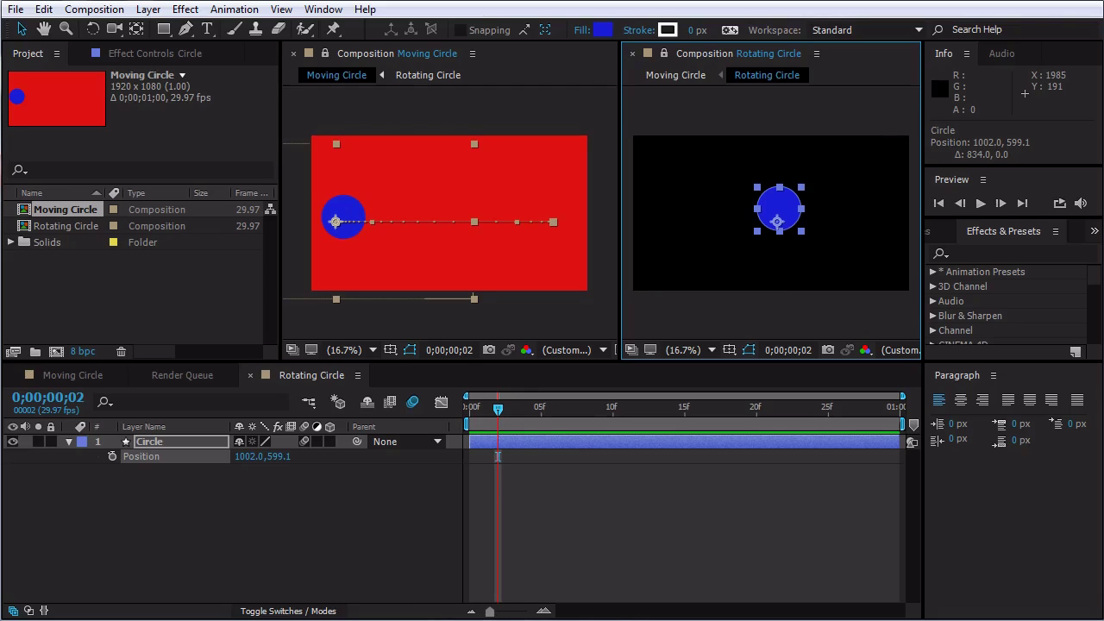
Find the Fractal Noise effect and apply it to the Circle layer in Rotating Circle.
click(1094, 231)
key(Escape)
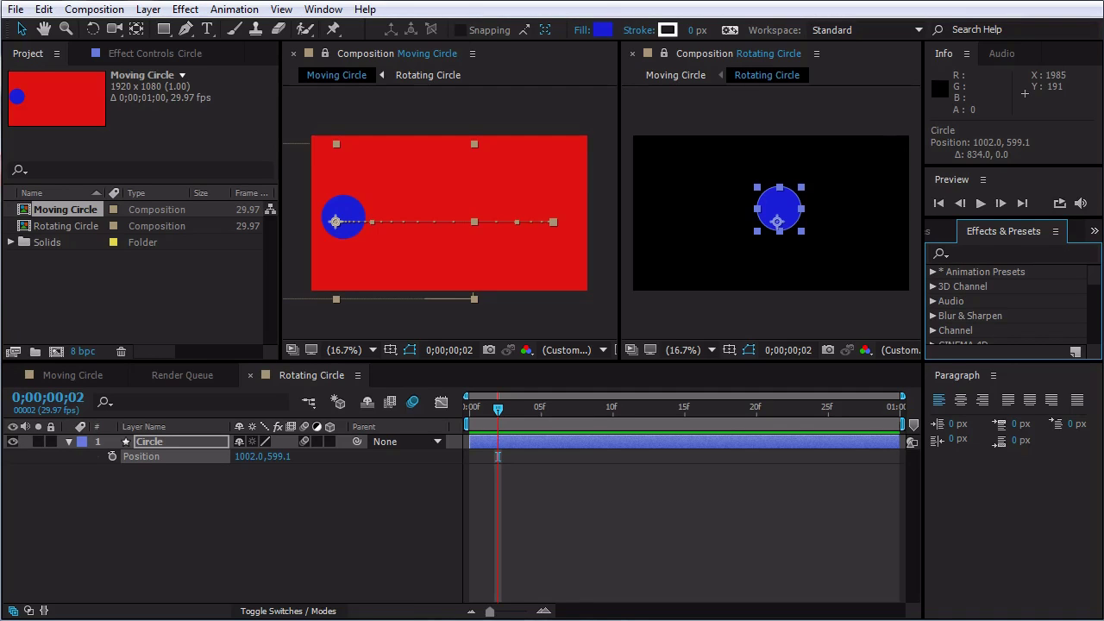
scroll(1009, 306, down, 3)
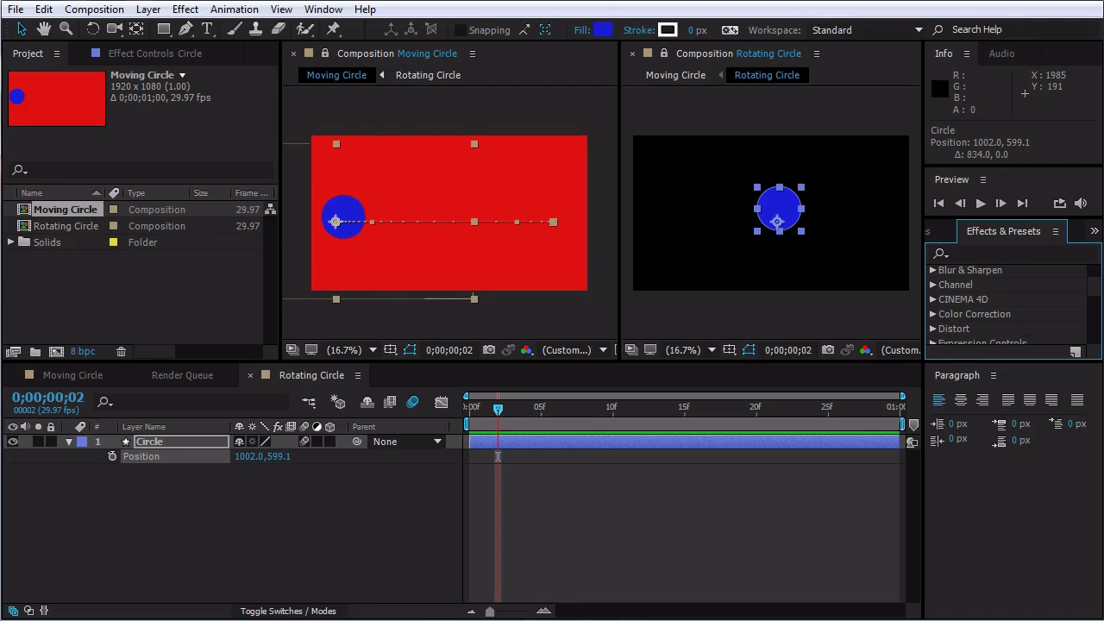
click(932, 313)
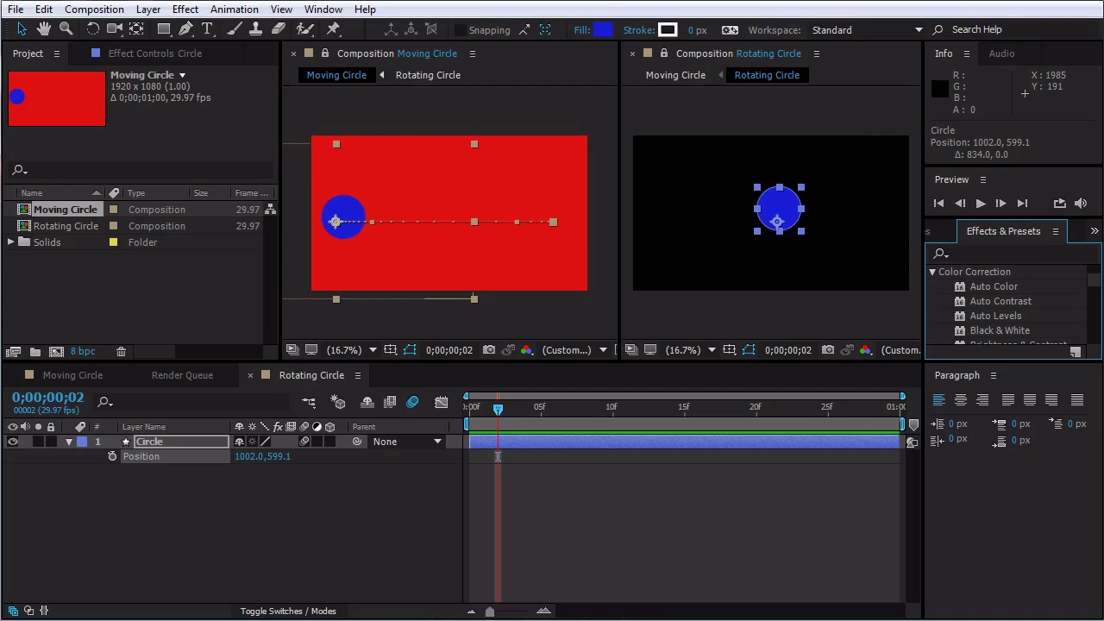
scroll(1009, 306, down, 6)
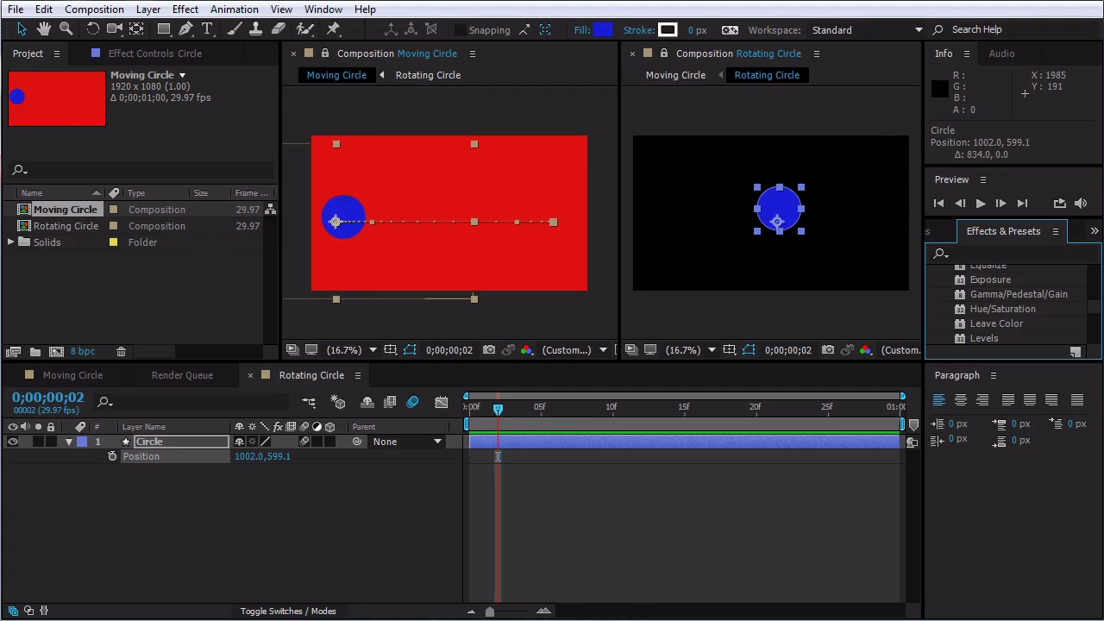
click(959, 254)
text(fr)
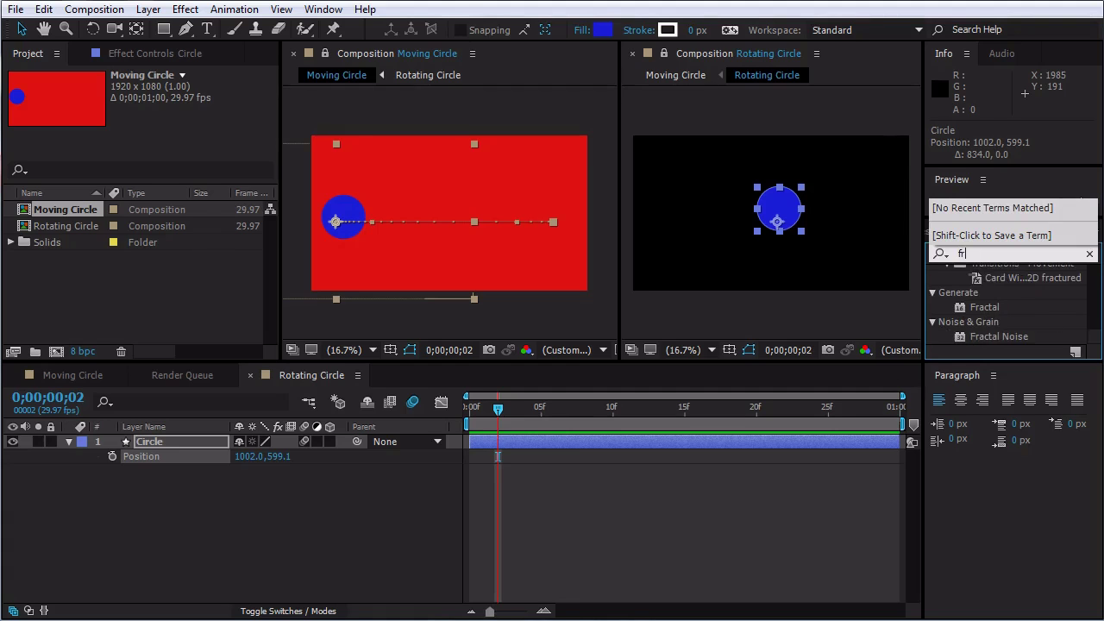
text(actal noise)
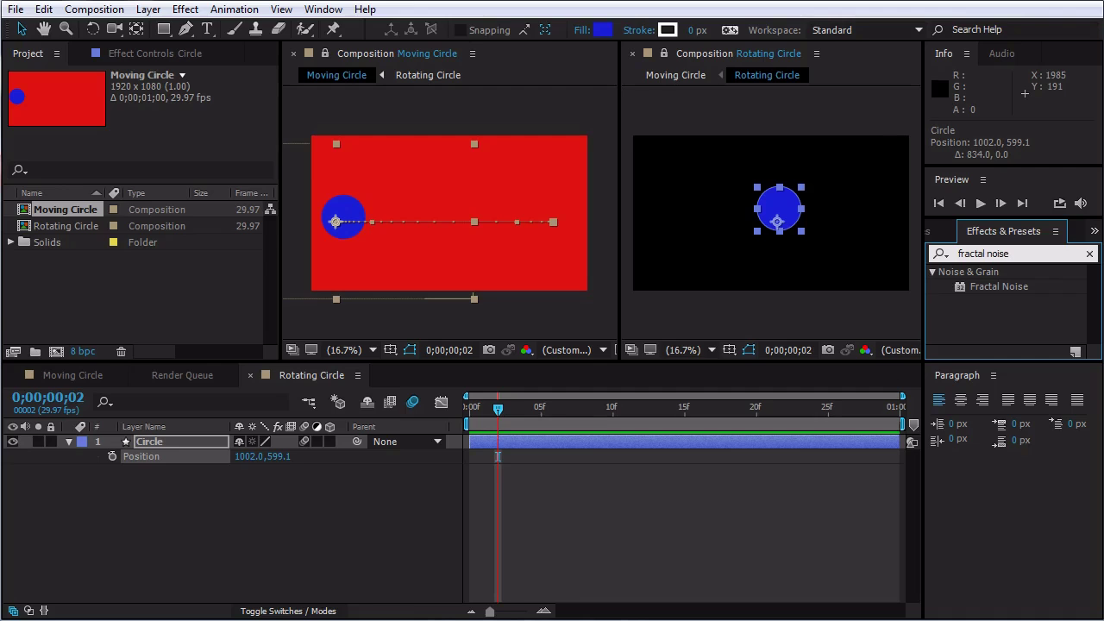
drag(999, 286, 778, 213)
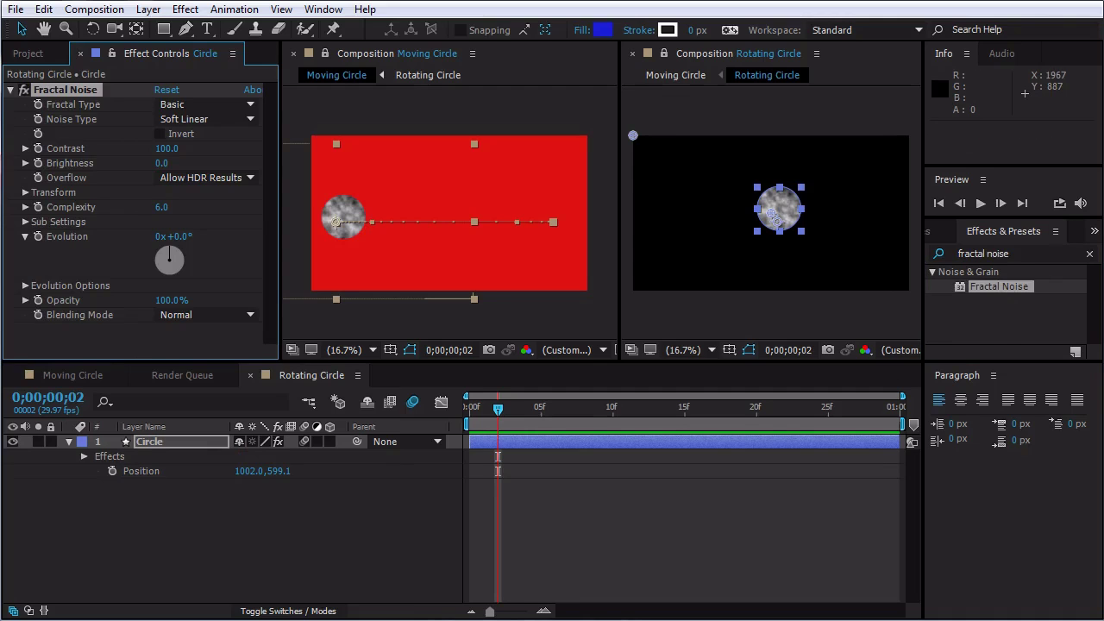
Find the Colorama effect and add it to the Circle layer.
click(1005, 254)
text(colorama)
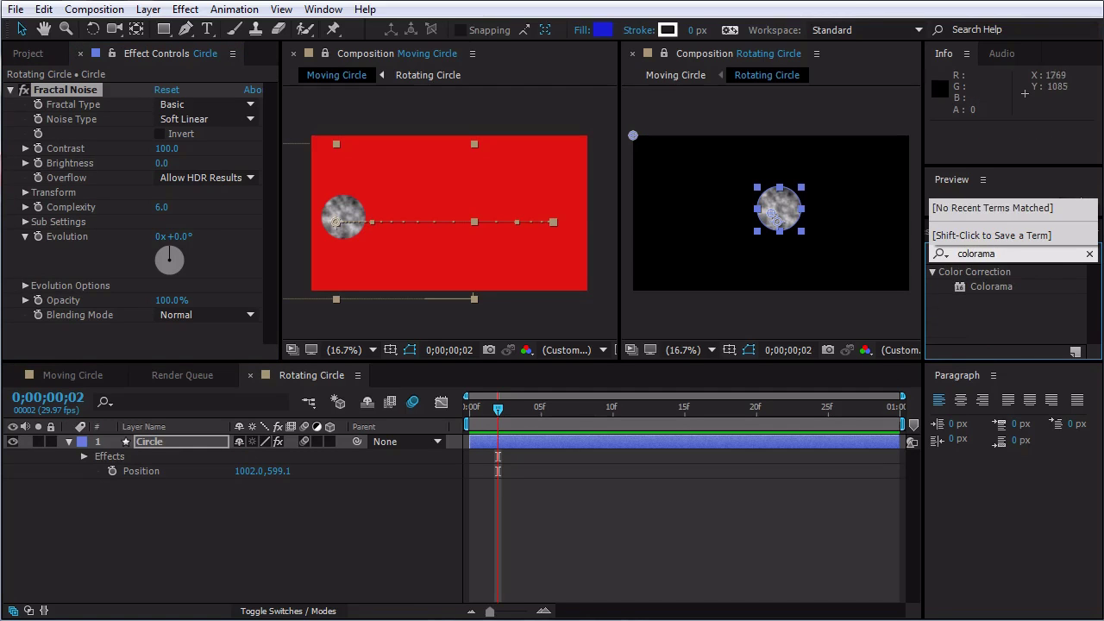
key(Return)
drag(773, 216, 776, 222)
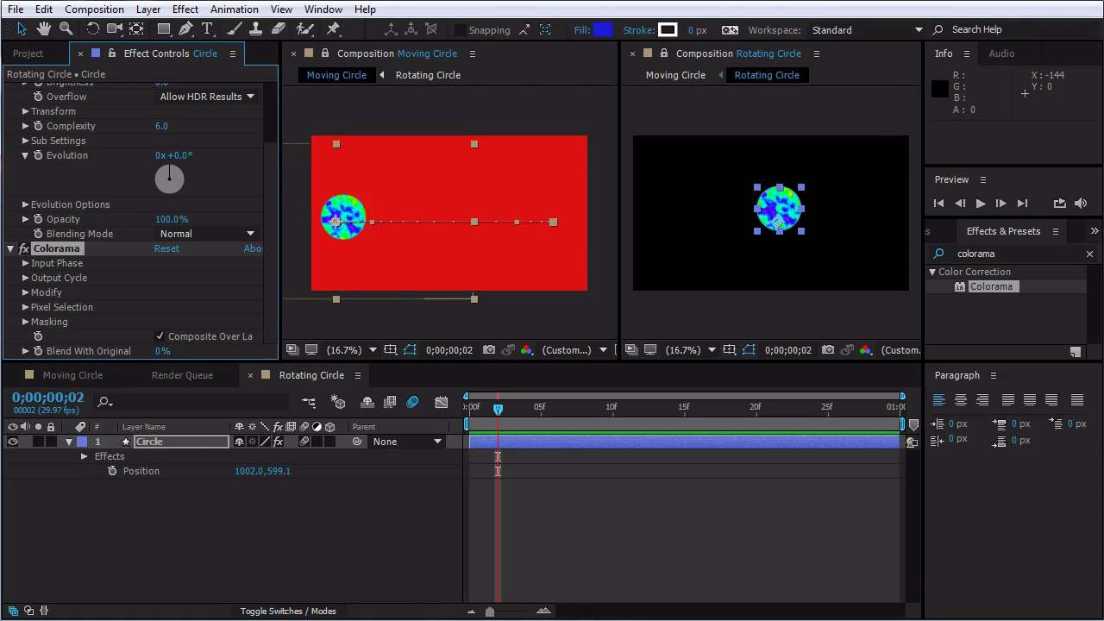
Try several preset palettes for Colorama's output cycle, including Solarize Red, and settle on a black-to-blue one.
click(25, 277)
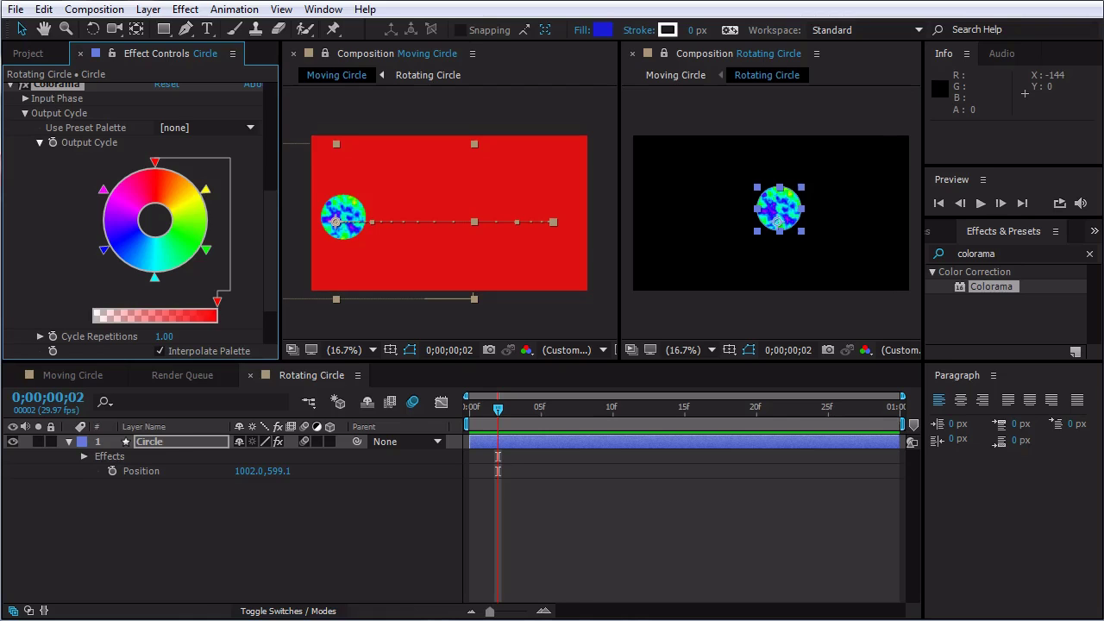
click(207, 127)
click(233, 244)
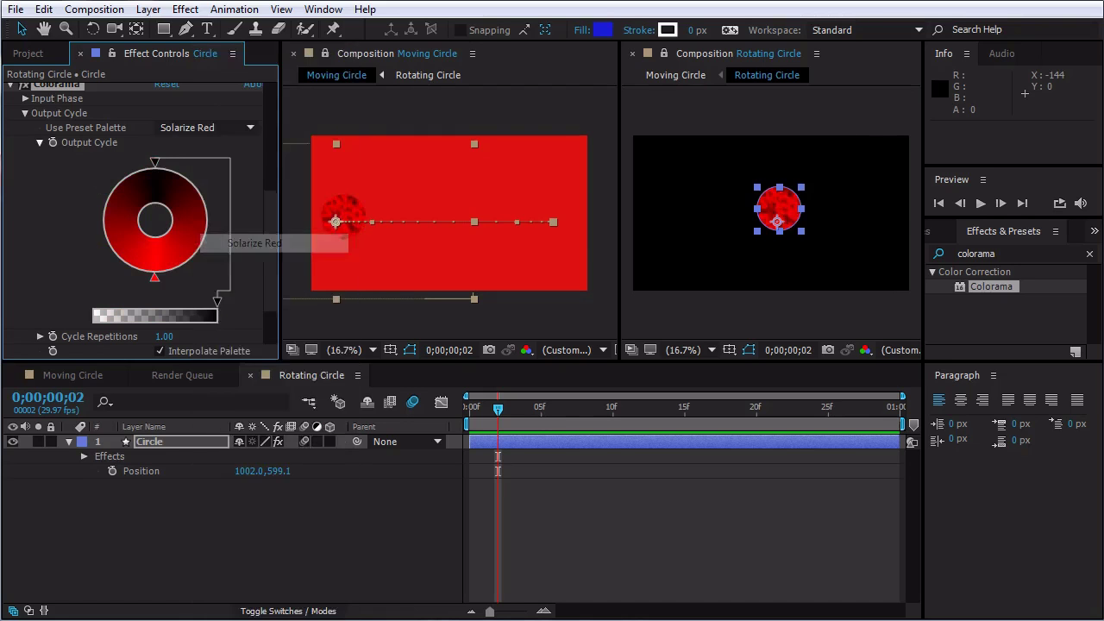
click(207, 128)
click(237, 344)
click(207, 128)
click(255, 401)
click(207, 128)
click(235, 420)
click(207, 127)
click(248, 458)
click(207, 128)
click(244, 496)
click(207, 128)
click(243, 553)
click(207, 128)
click(242, 572)
click(207, 128)
click(249, 591)
click(207, 127)
click(252, 167)
Customize Colorama's output cycle with bright blue, dark blue and black color stops around the wheel, and set Cycle Repetitions to 2.30.
click(149, 162)
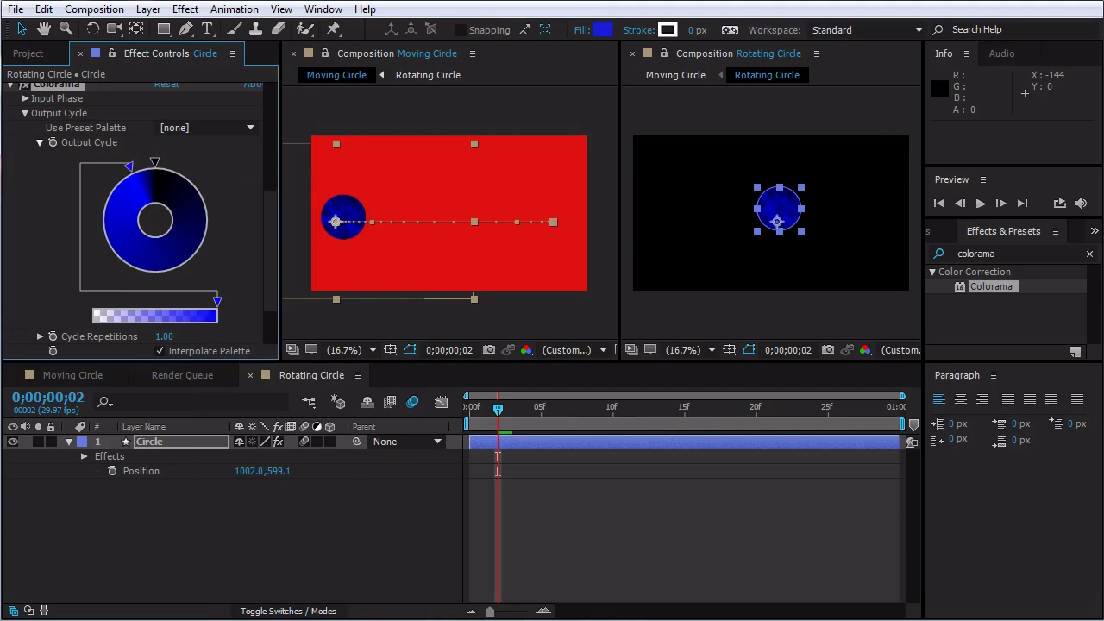
drag(147, 162, 203, 252)
double_click(156, 162)
click(139, 149)
click(44, 287)
click(206, 175)
click(185, 168)
drag(309, 173, 308, 139)
drag(387, 125, 388, 156)
click(44, 288)
drag(99, 239, 132, 274)
drag(165, 162, 114, 175)
drag(205, 251, 212, 214)
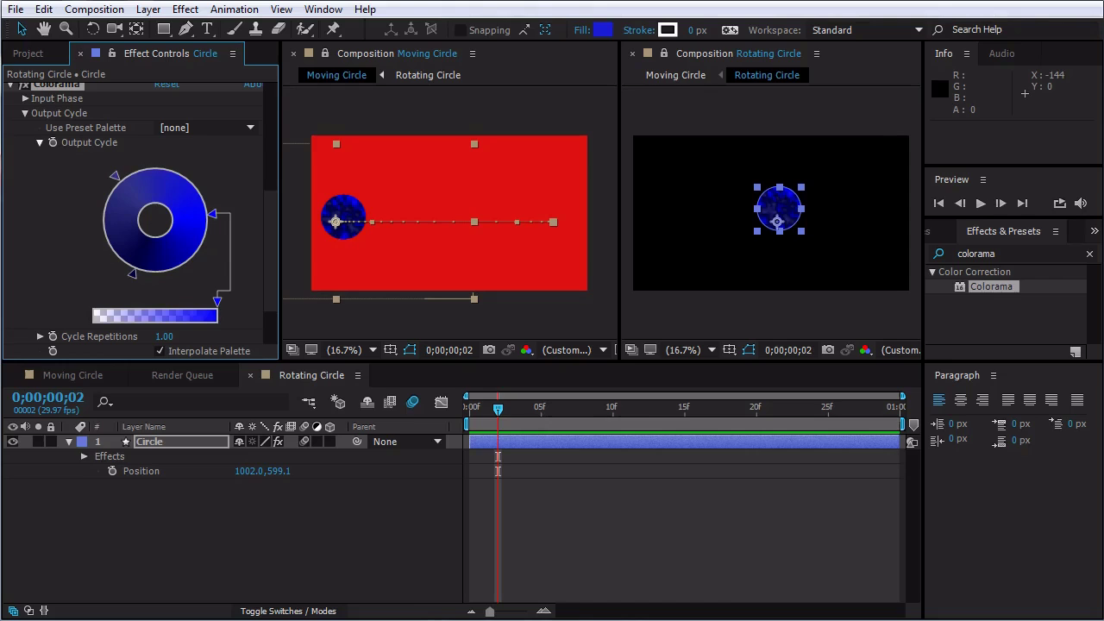
drag(164, 336, 175, 336)
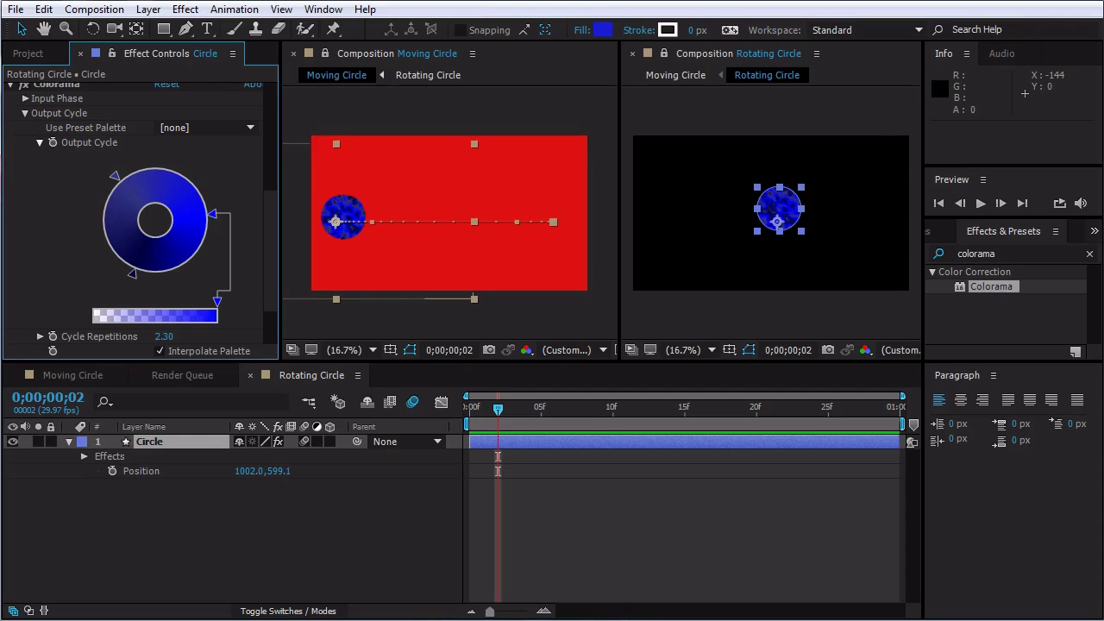
Apply Hue/Saturation to the Circle, with Master Lightness at 8 and Master Saturation at 18.
click(1089, 253)
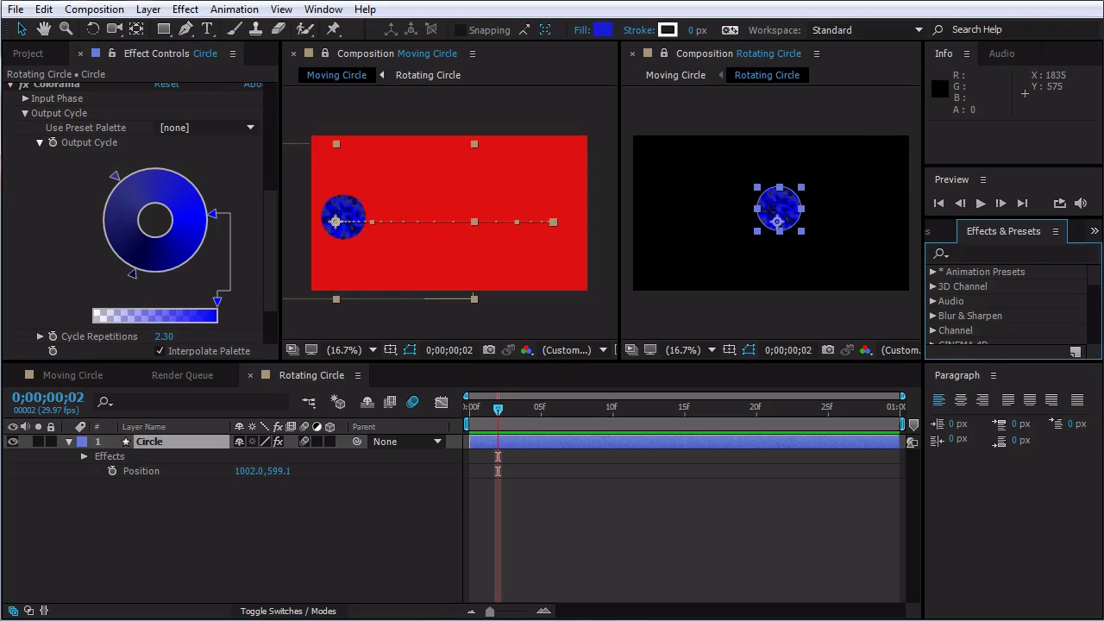
key(h)
click(1017, 253)
text(hue/)
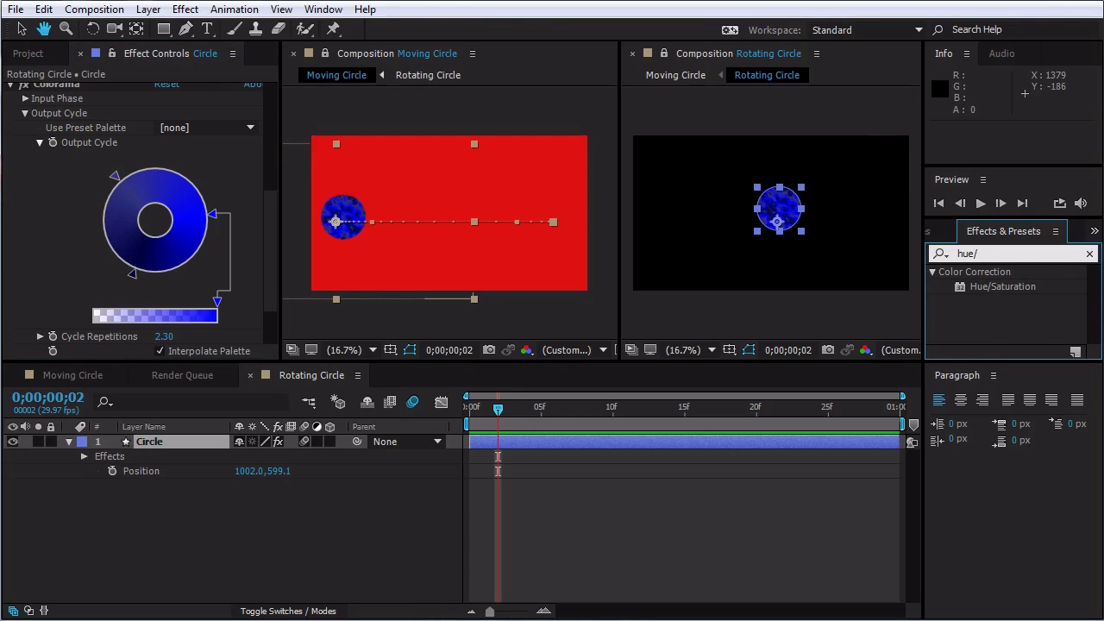
key(Return)
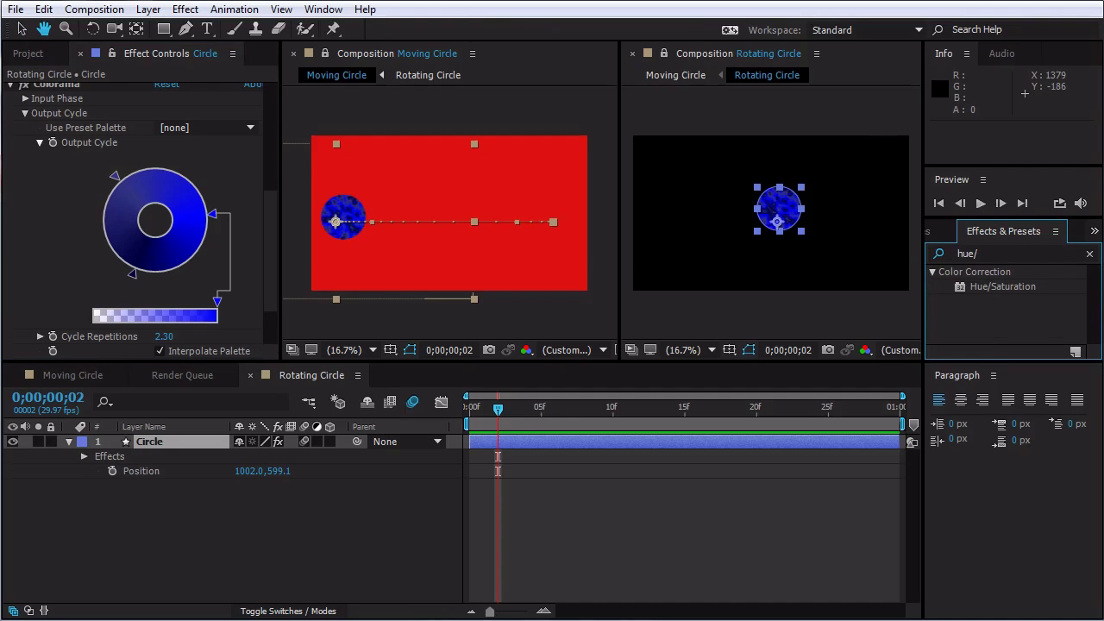
key(v)
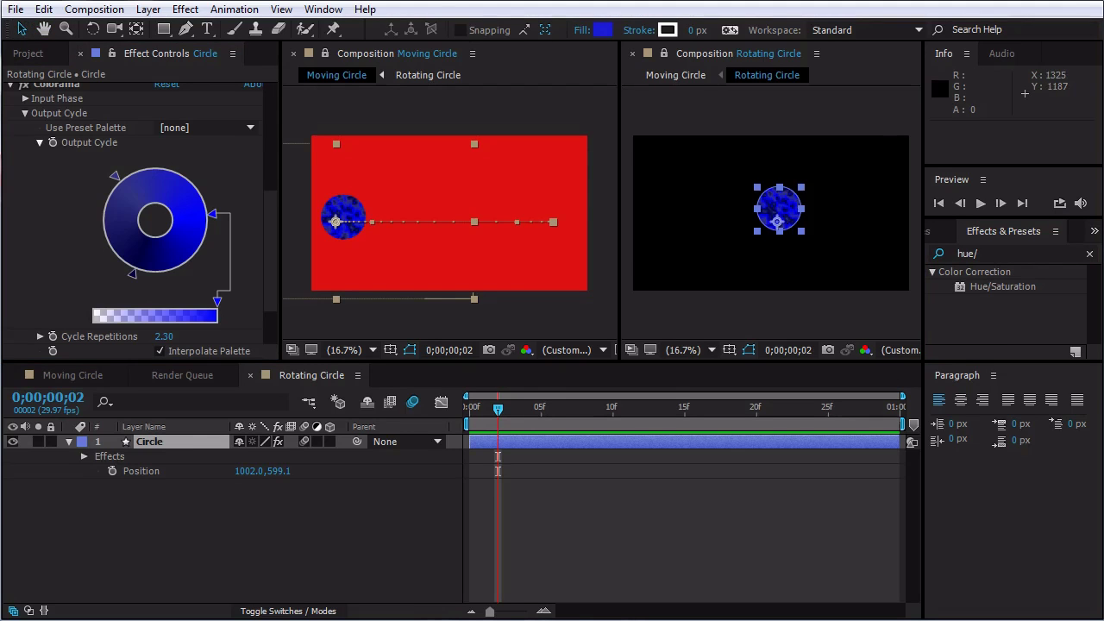
drag(1002, 287, 779, 211)
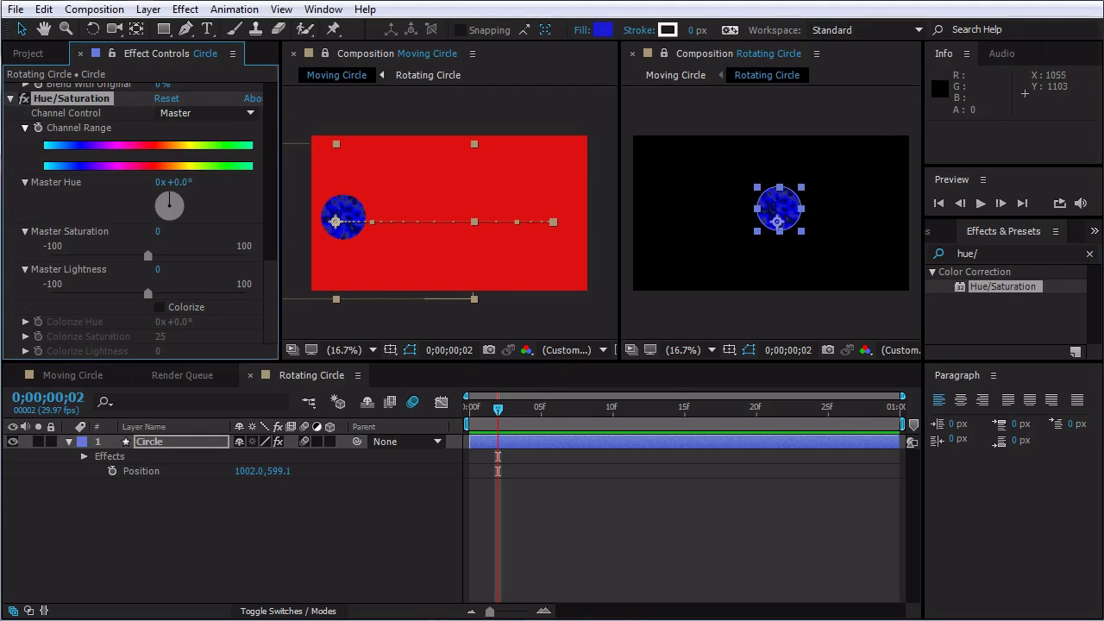
drag(148, 294, 156, 294)
drag(148, 256, 166, 256)
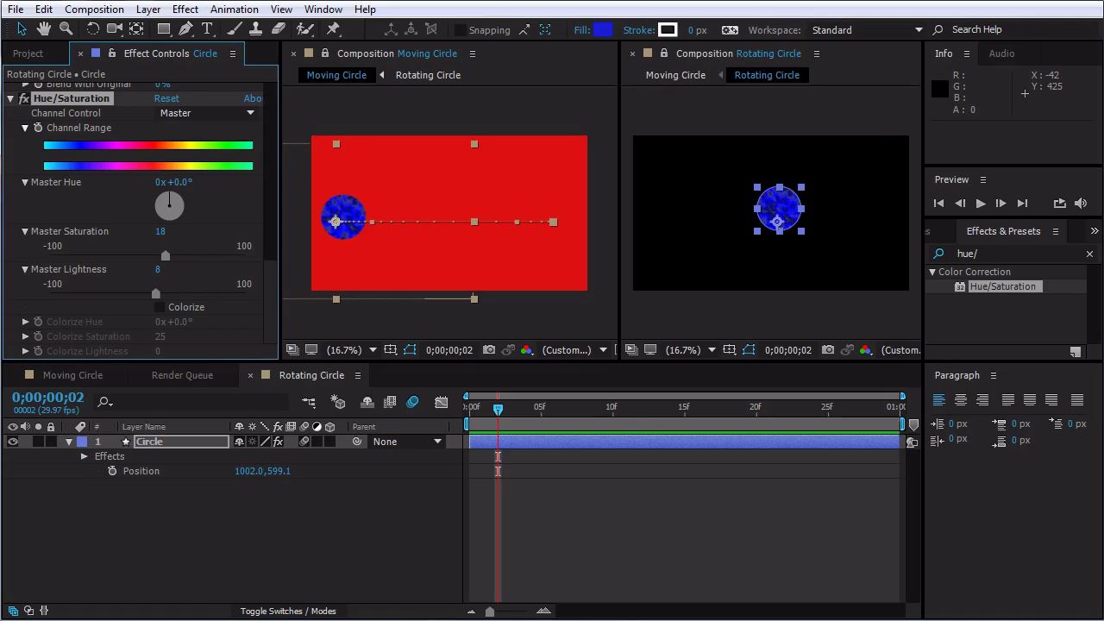
Keyframe the Circle's Rotation from 0 at frame 2 to one full revolution at frame 28, and return to frame 0.
click(150, 441)
key(r)
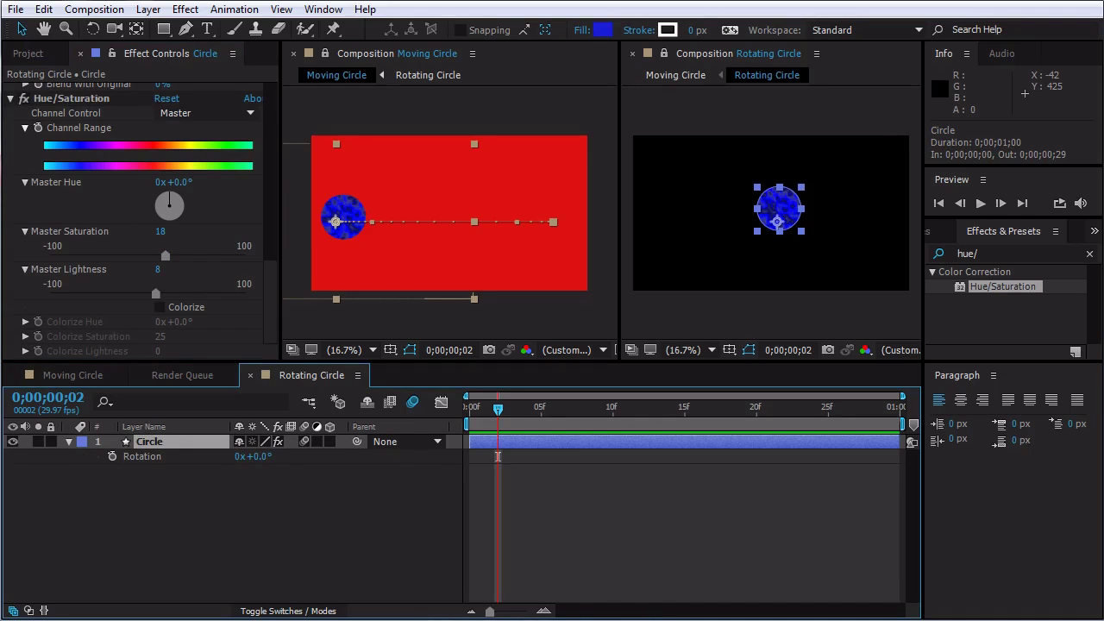
key(alt+shift+r)
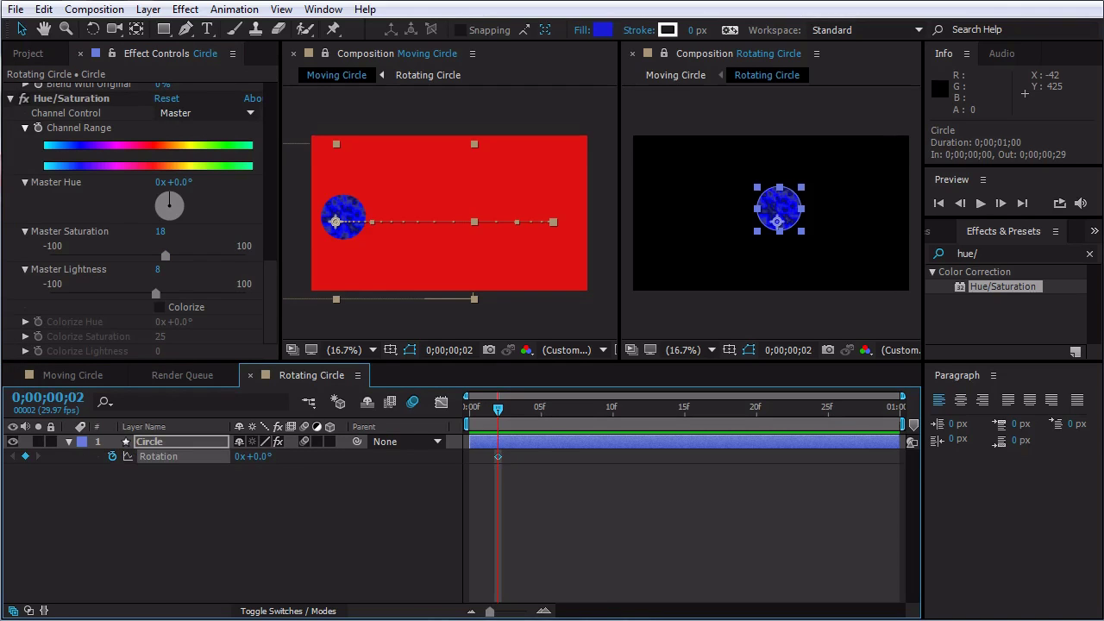
drag(498, 409, 872, 409)
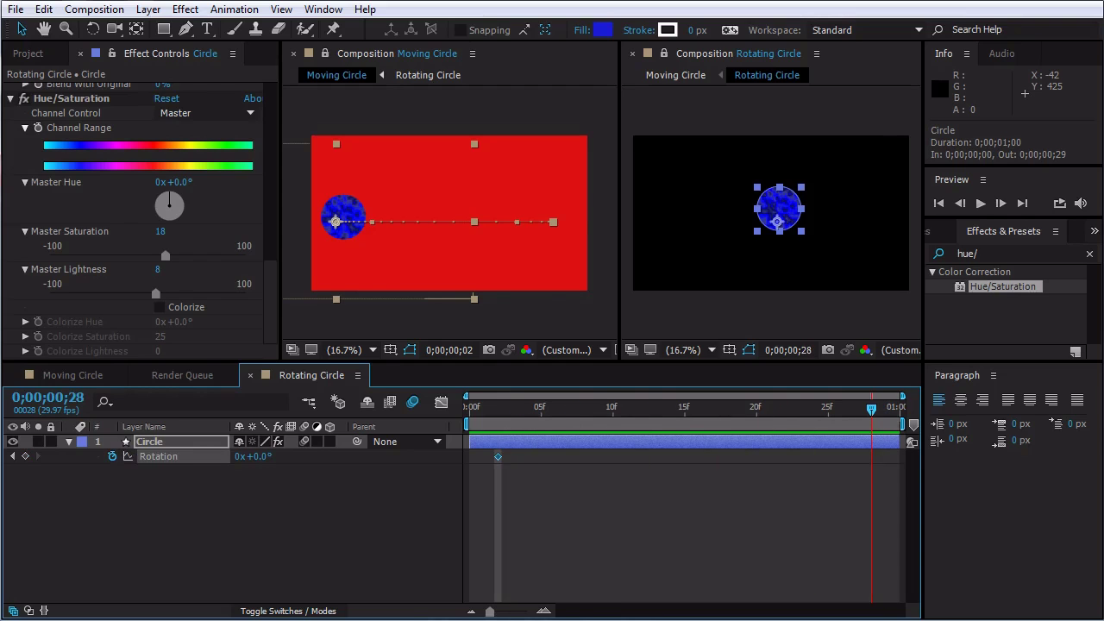
drag(238, 456, 242, 456)
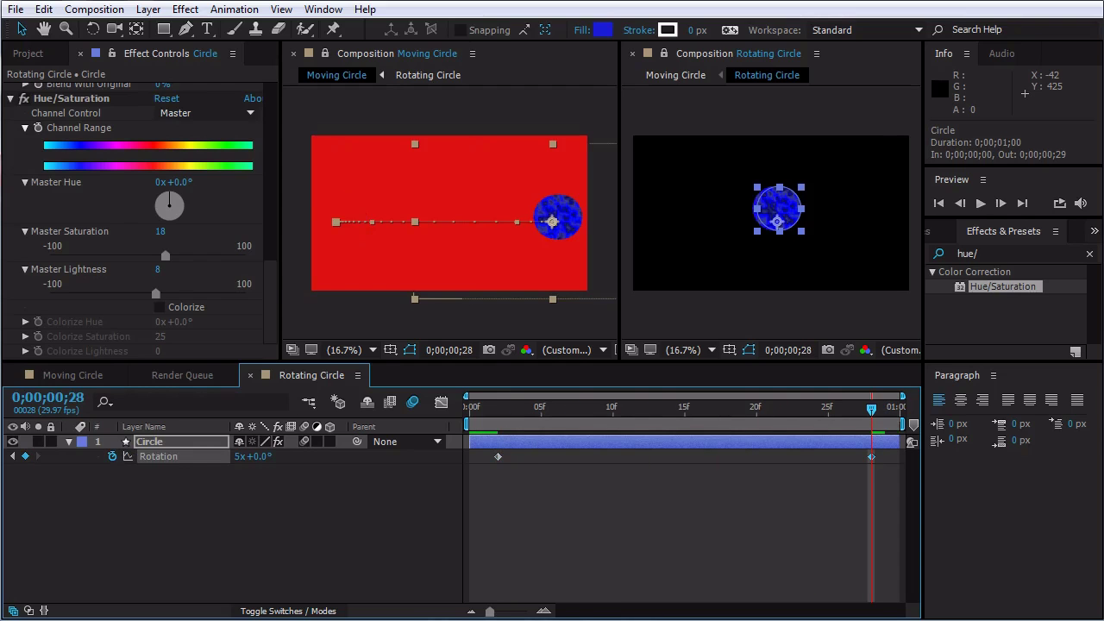
click(238, 456)
text(1)
key(Return)
drag(871, 409, 469, 410)
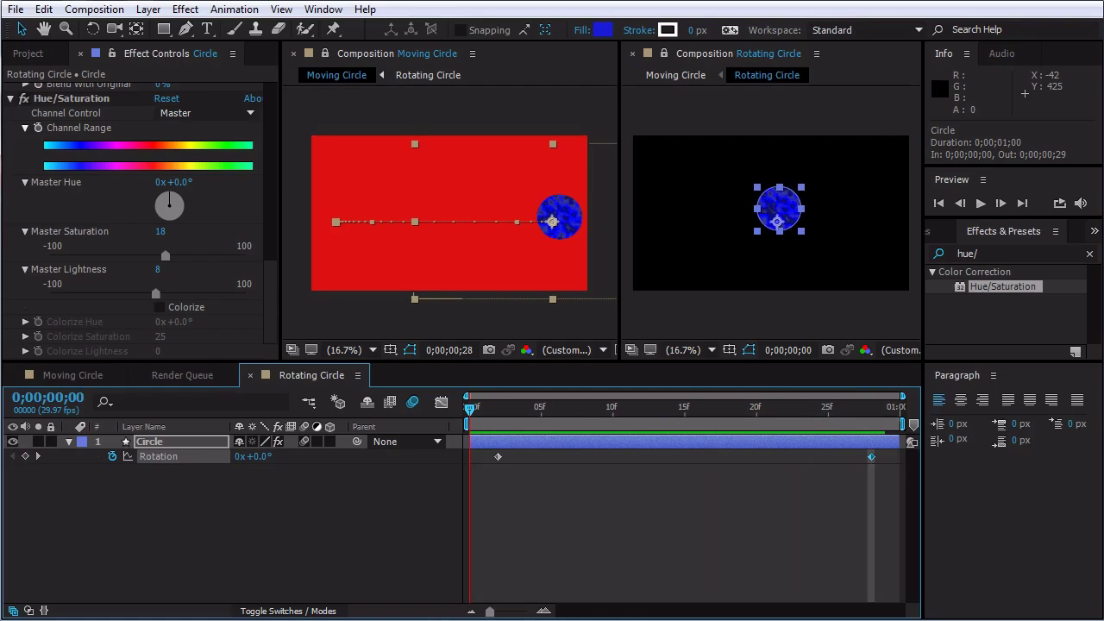
Play the Rotating Circle animation and step through its frames to examine how the circle turns around its anchor point.
key(space)
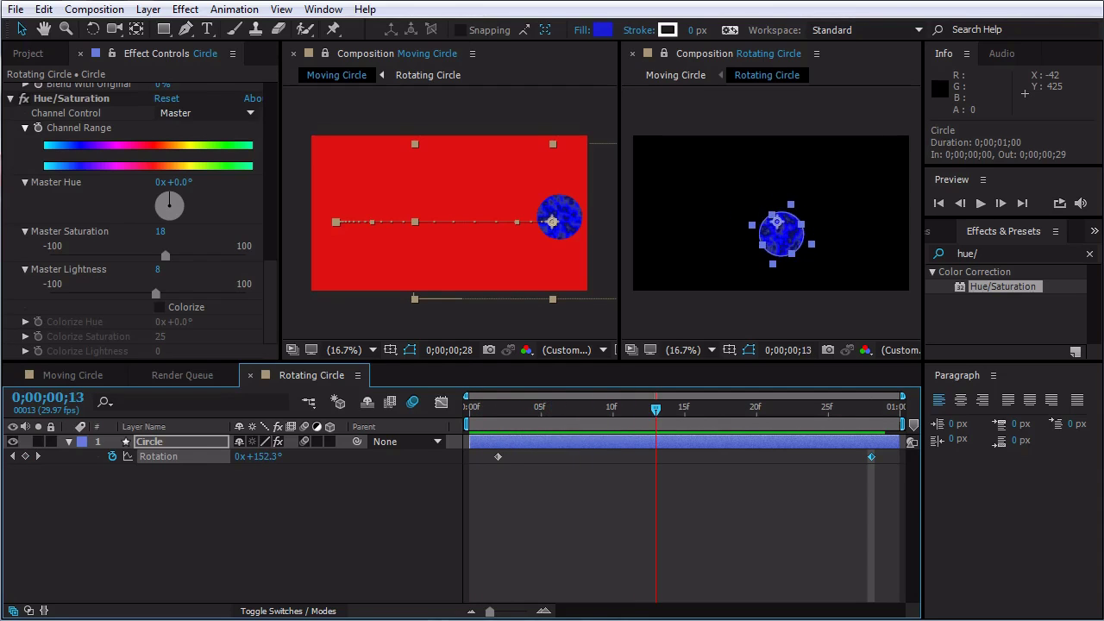
key(Page_Up)
key(Page_Up)
key(Page_Up)
key(Page_Up)
key(Page_Up)
key(Page_Up)
key(Page_Up)
key(Page_Up)
key(Page_Up)
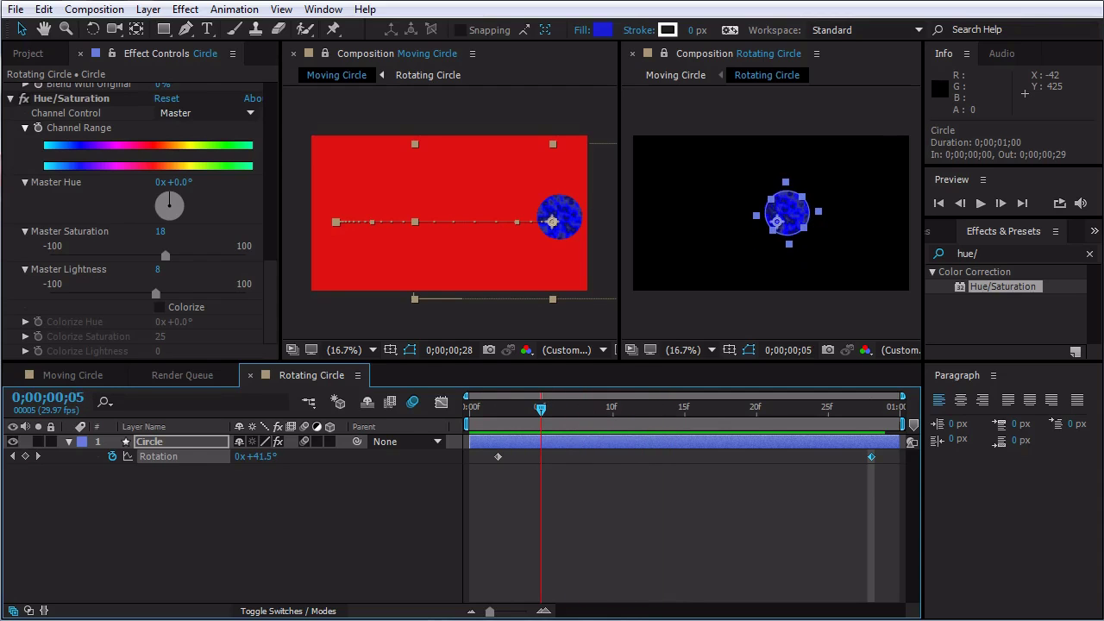
key(Page_Down)
key(Page_Down)
key(Page_Down)
key(Page_Down)
key(Page_Down)
key(Page_Down)
key(Page_Up)
key(Page_Up)
key(Page_Up)
key(Page_Up)
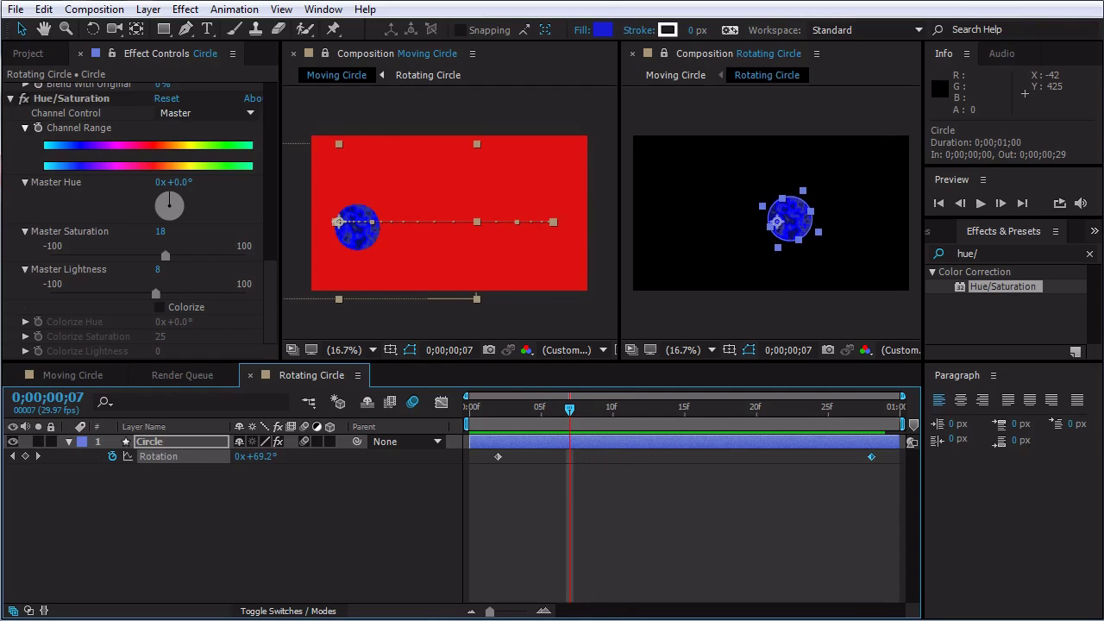
Move the Circle's anchor point to the circle's center with the Pan Behind tool and preview the rotation.
key(y)
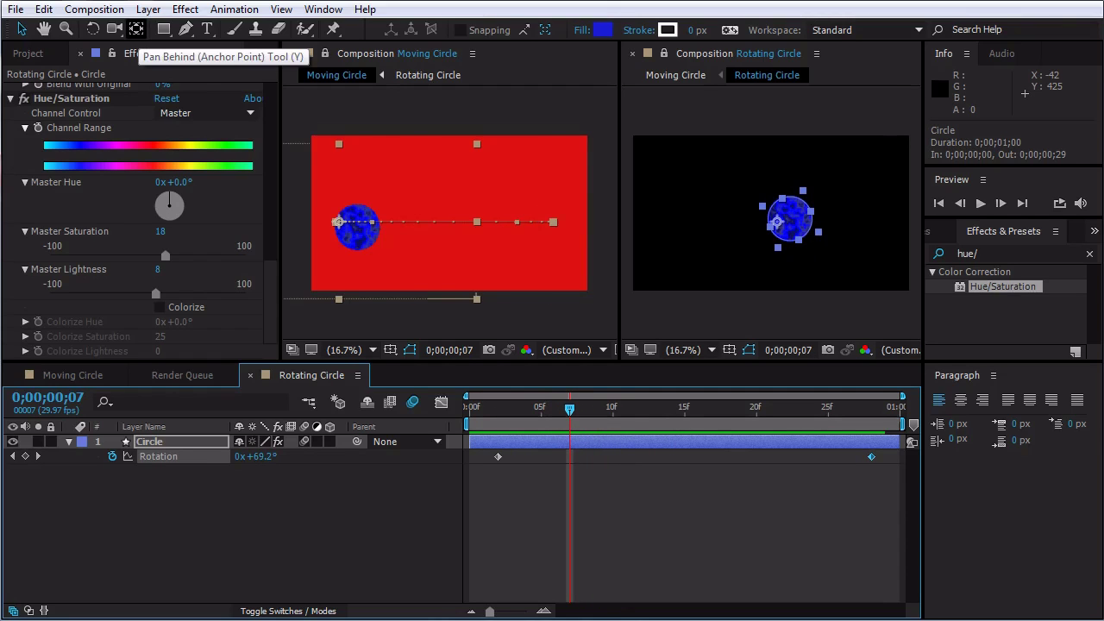
click(136, 29)
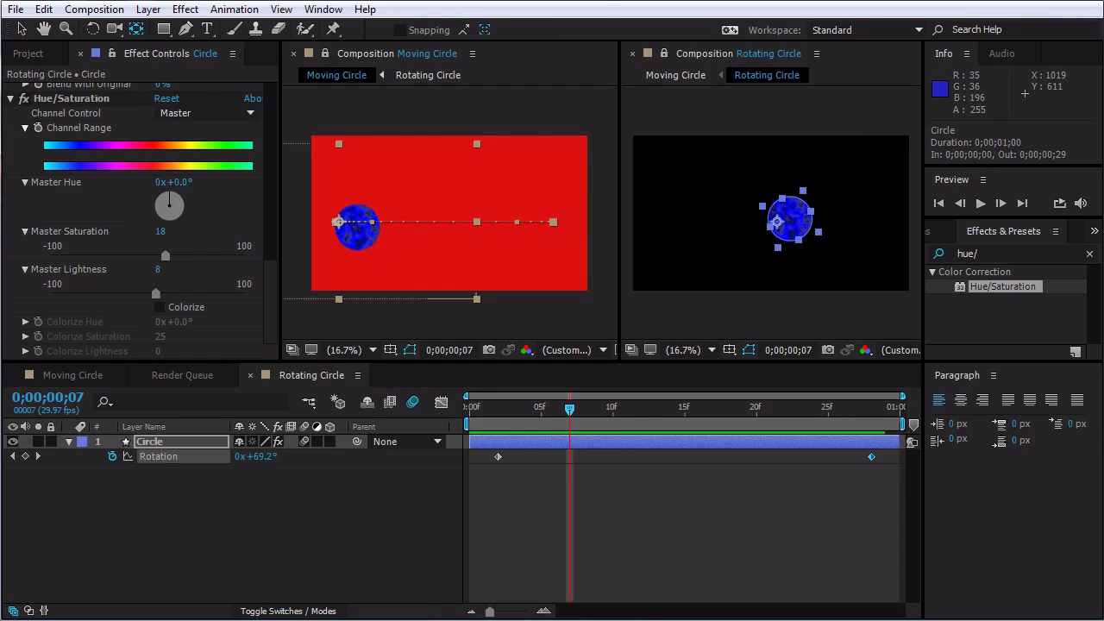
key(space)
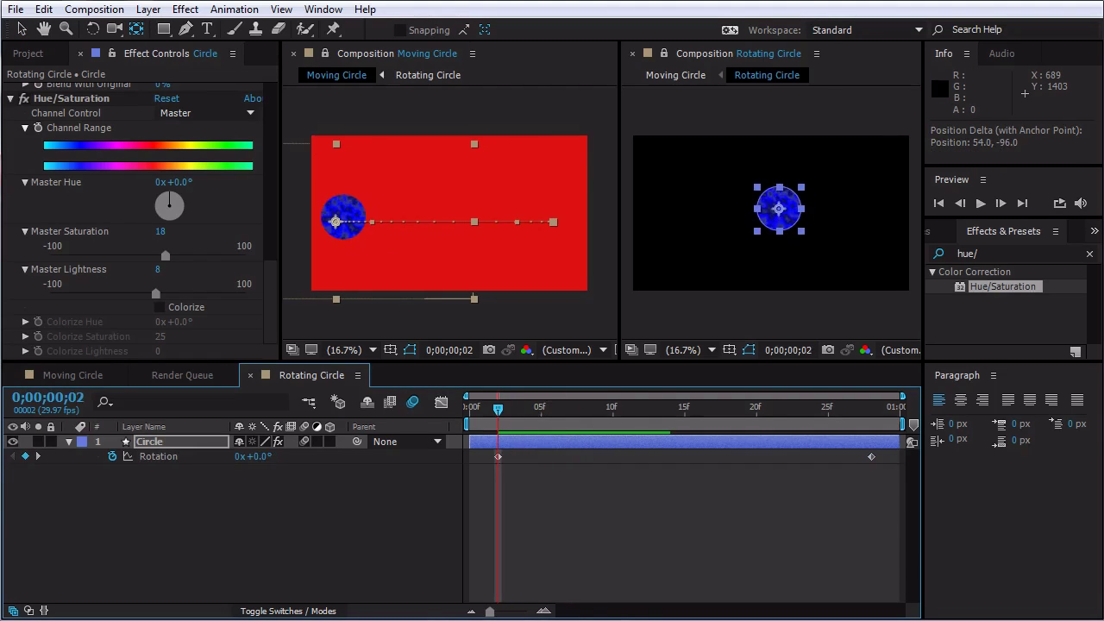
key(space)
drag(684, 408, 512, 409)
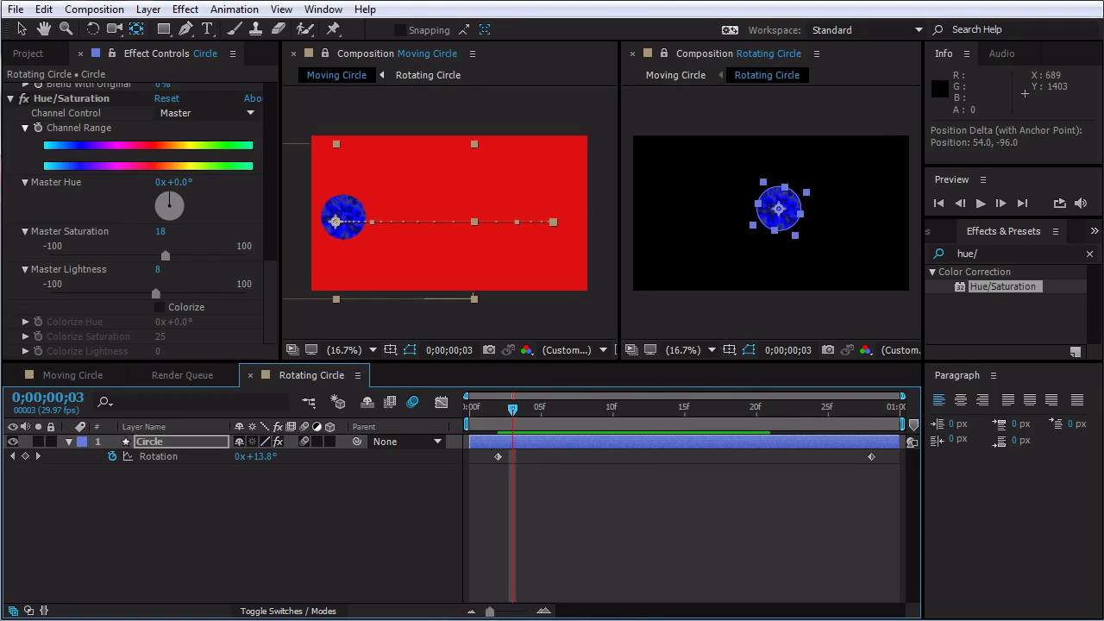
Pre-compose the Circle layer as Effects, moving all attributes into the new composition and opening it.
right_click(196, 441)
click(225, 539)
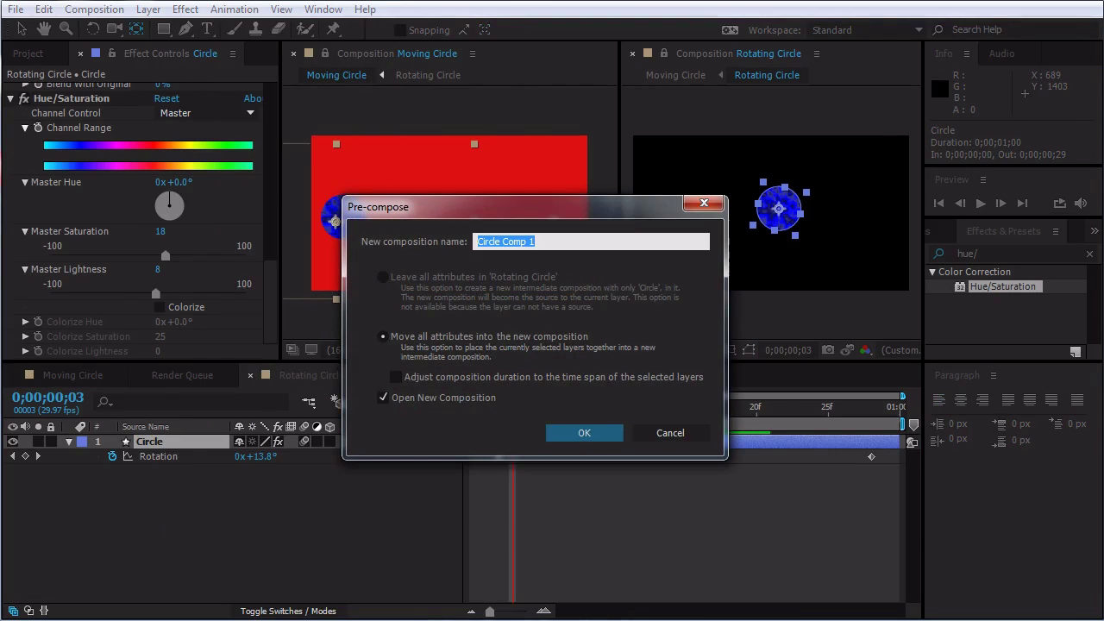
text(Effects)
key(Return)
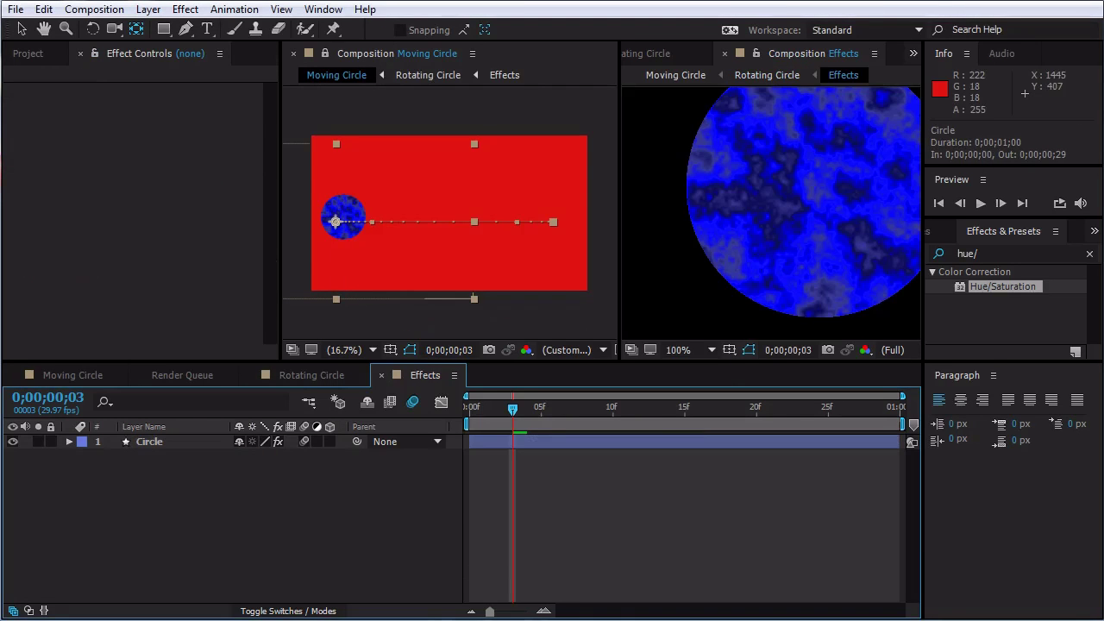
Copy the Circle's two Rotation keyframes from Effects to the Effects layer in Rotating Circle, starting at frame 3, and preview the rotation.
click(149, 441)
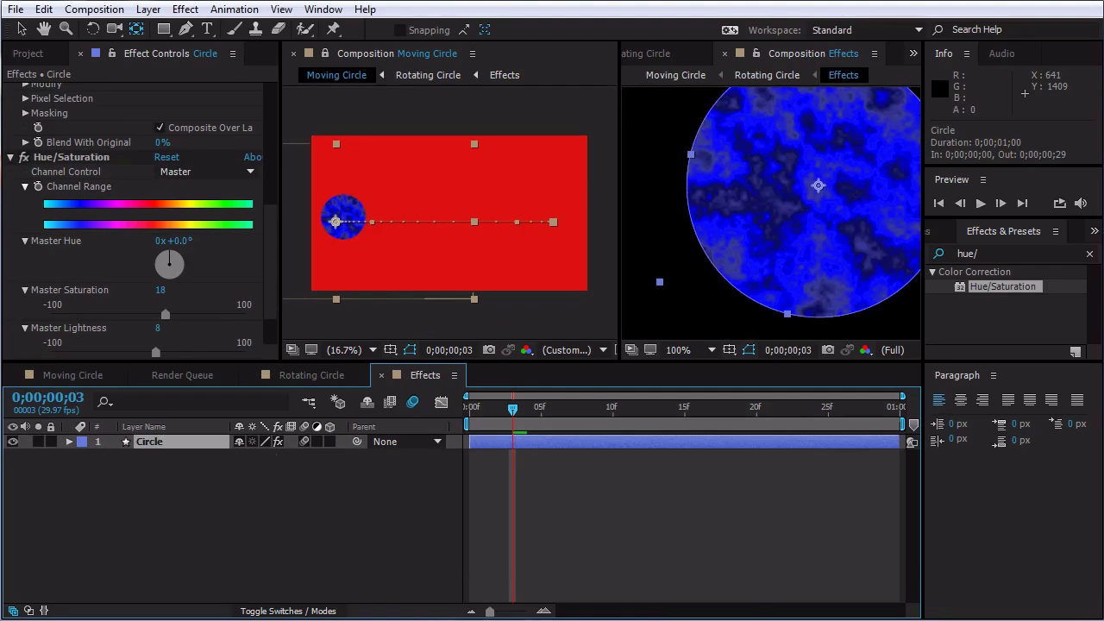
key(u)
drag(483, 459, 892, 455)
key(ctrl+c)
click(311, 375)
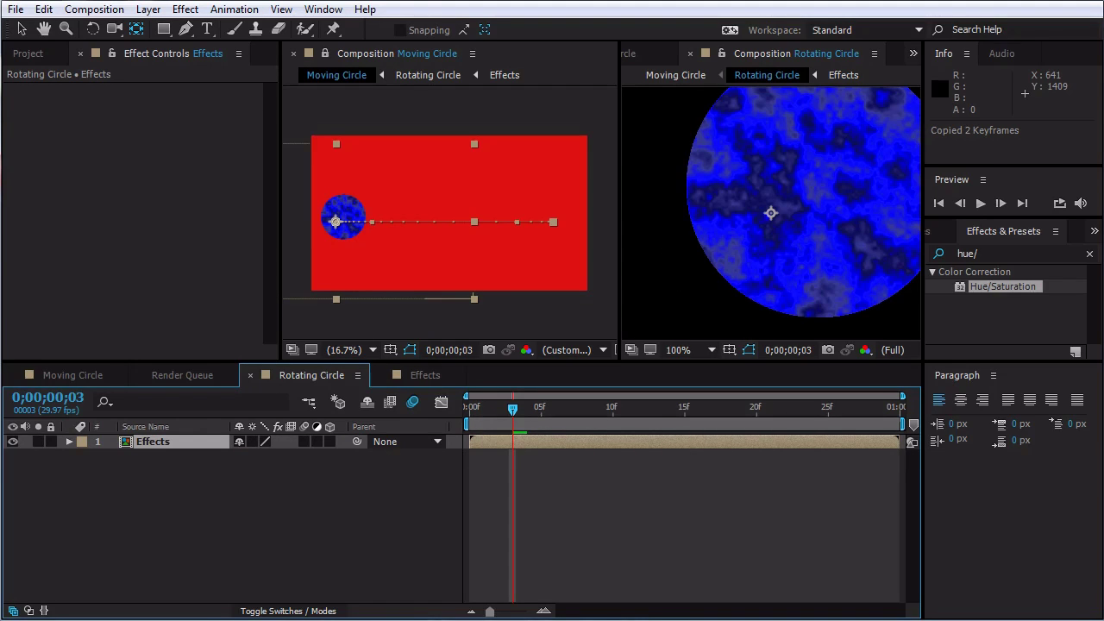
key(r)
click(512, 456)
key(ctrl+v)
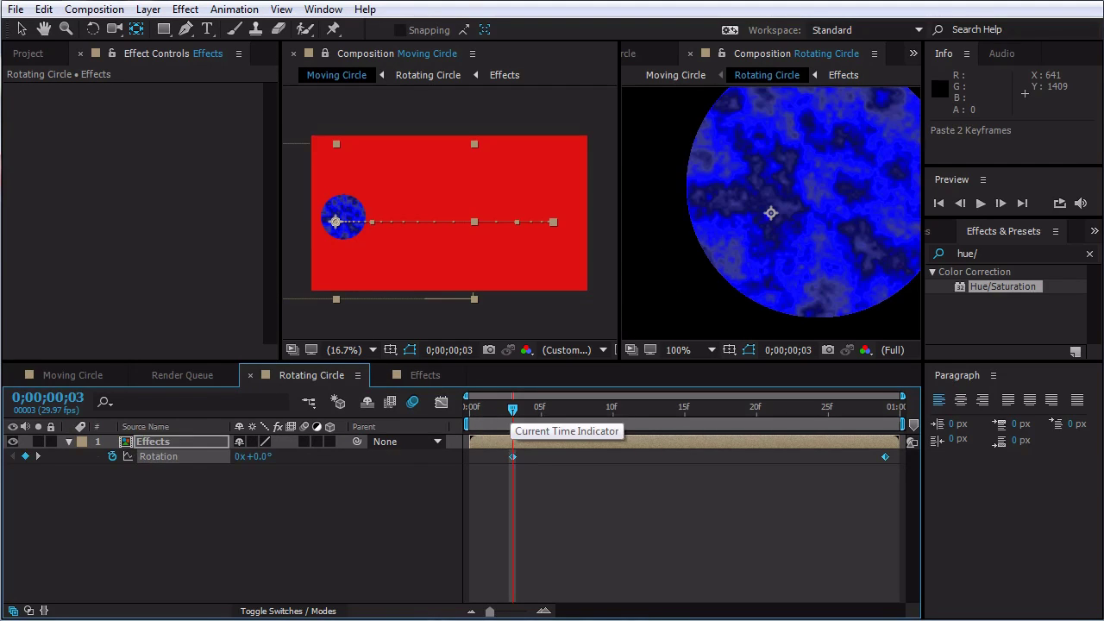
key(space)
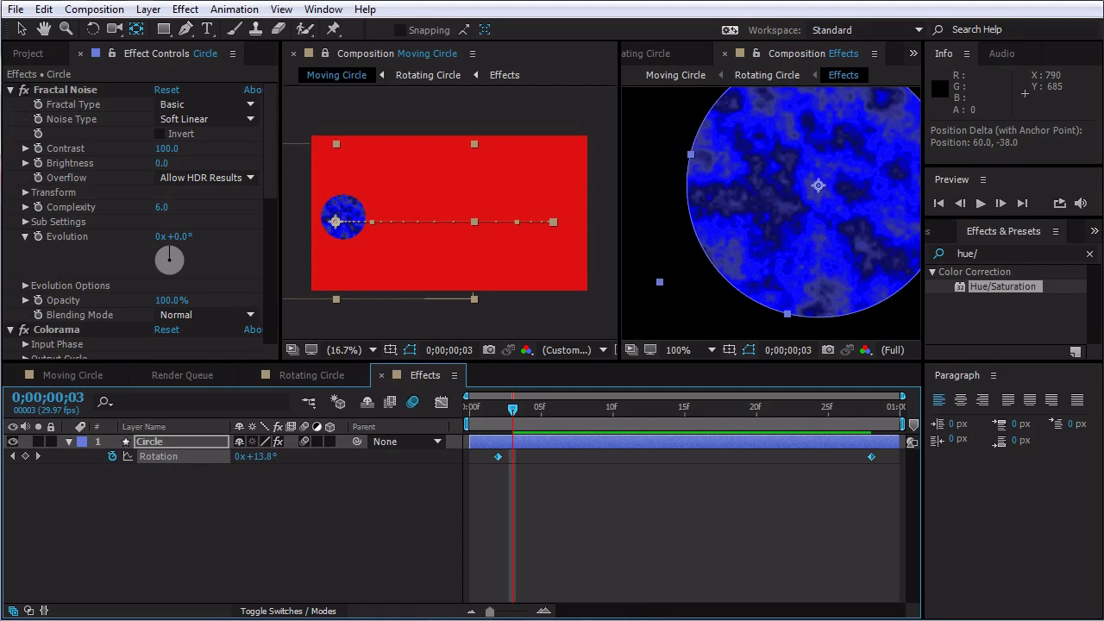
Center the Circle layer in the Effects composition by setting its Position to 960 and 1080/2.
click(173, 442)
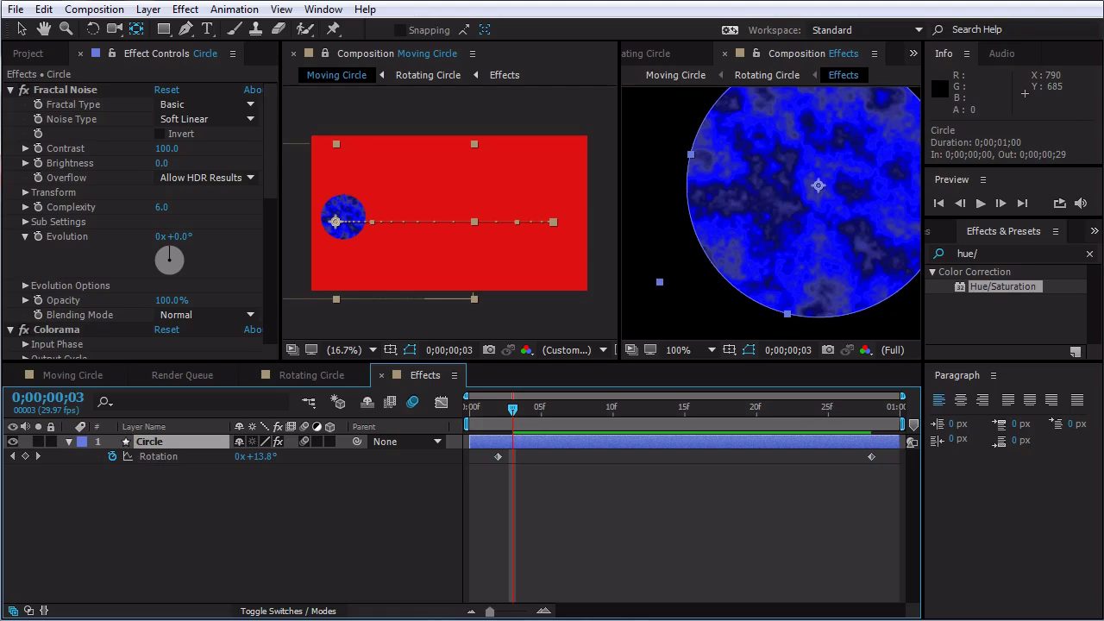
key(Page_Up)
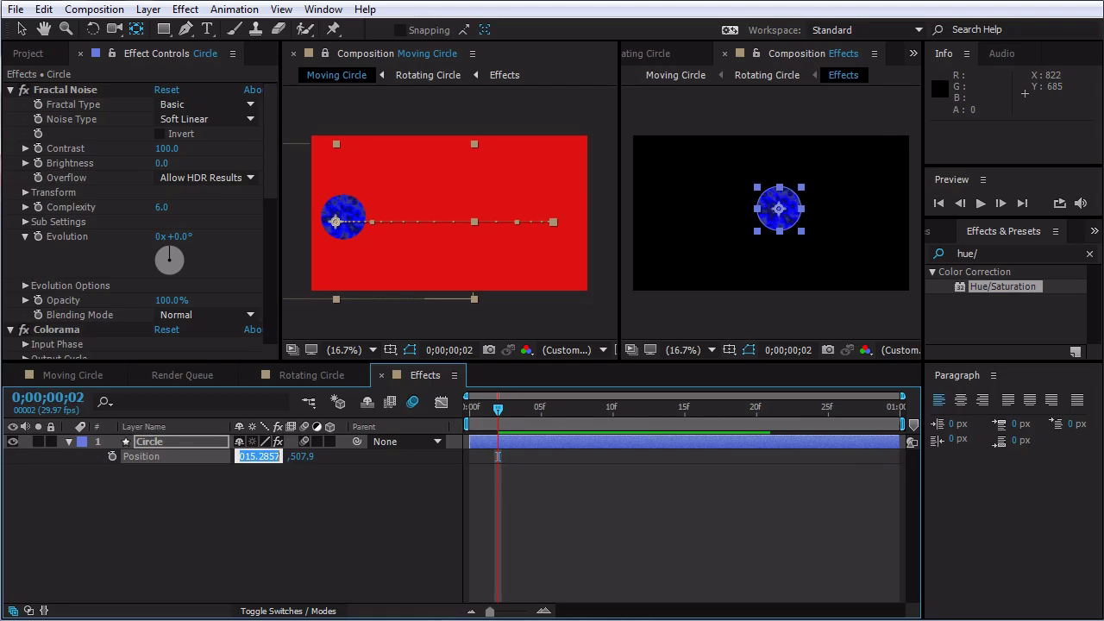
text(1920.2)
key(Return)
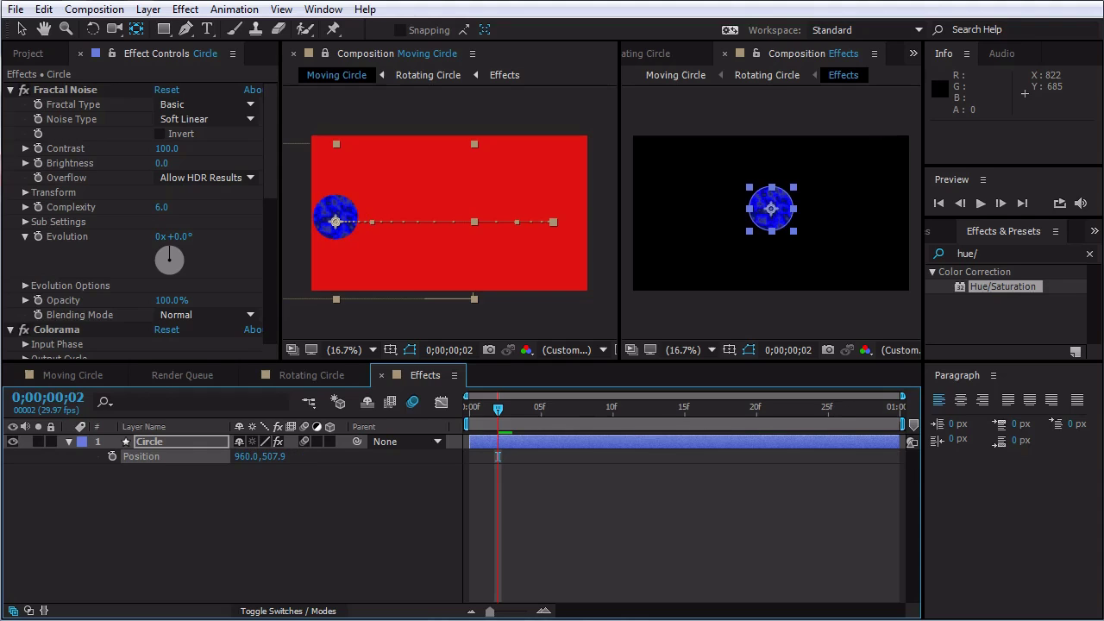
key(Tab)
text(1080/2)
key(Return)
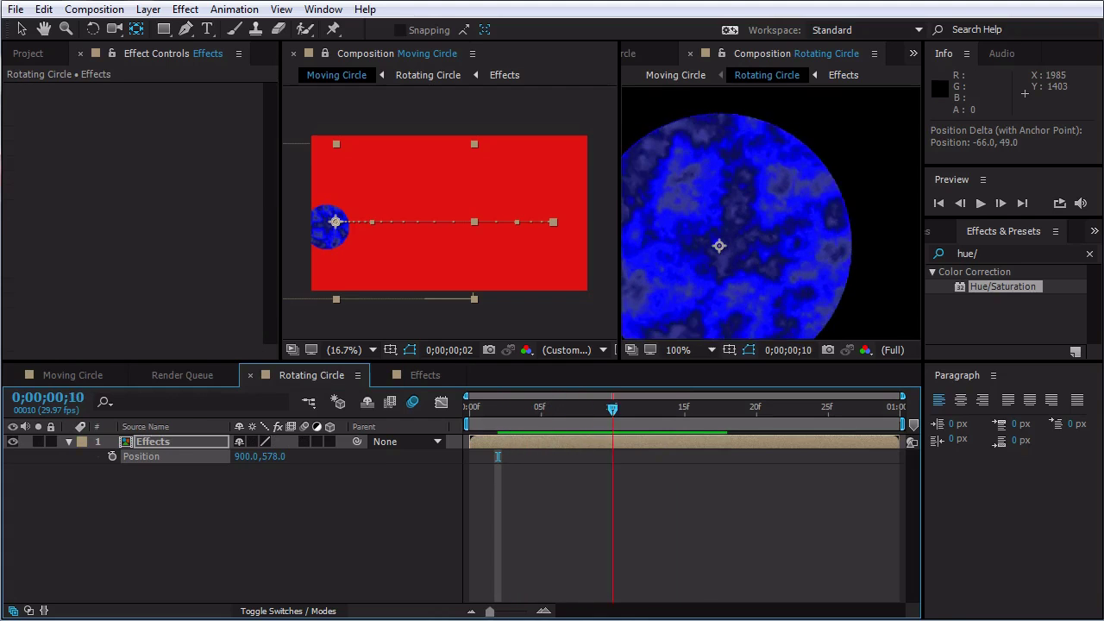
Review the circle's combined rotation and travel in the Moving Circle composition and return to frame 0.
drag(625, 409, 469, 409)
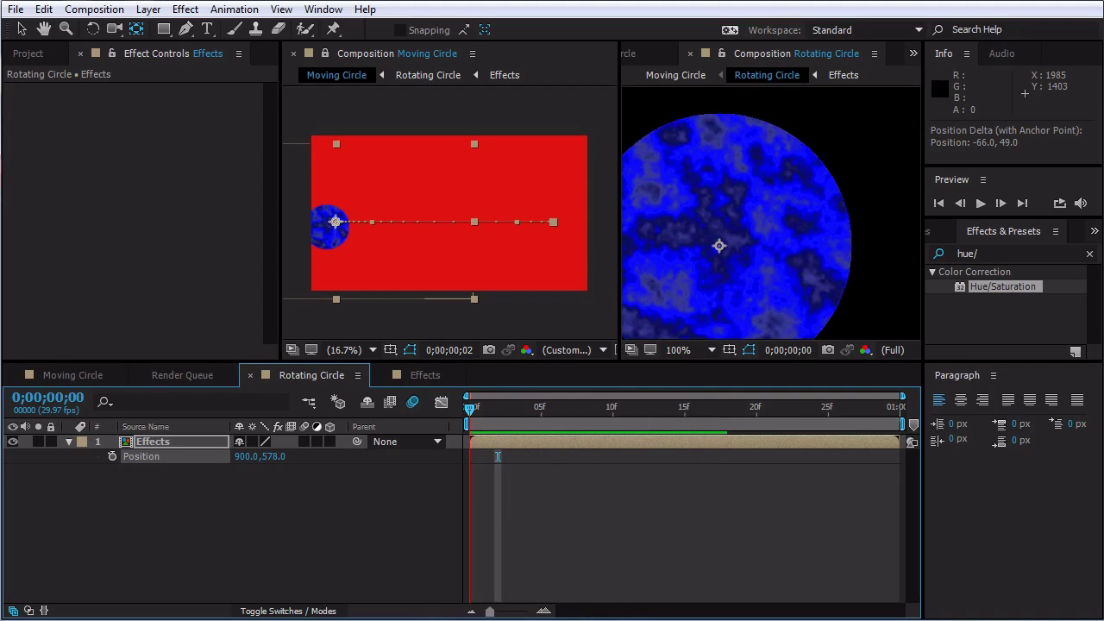
click(336, 75)
drag(471, 409, 785, 409)
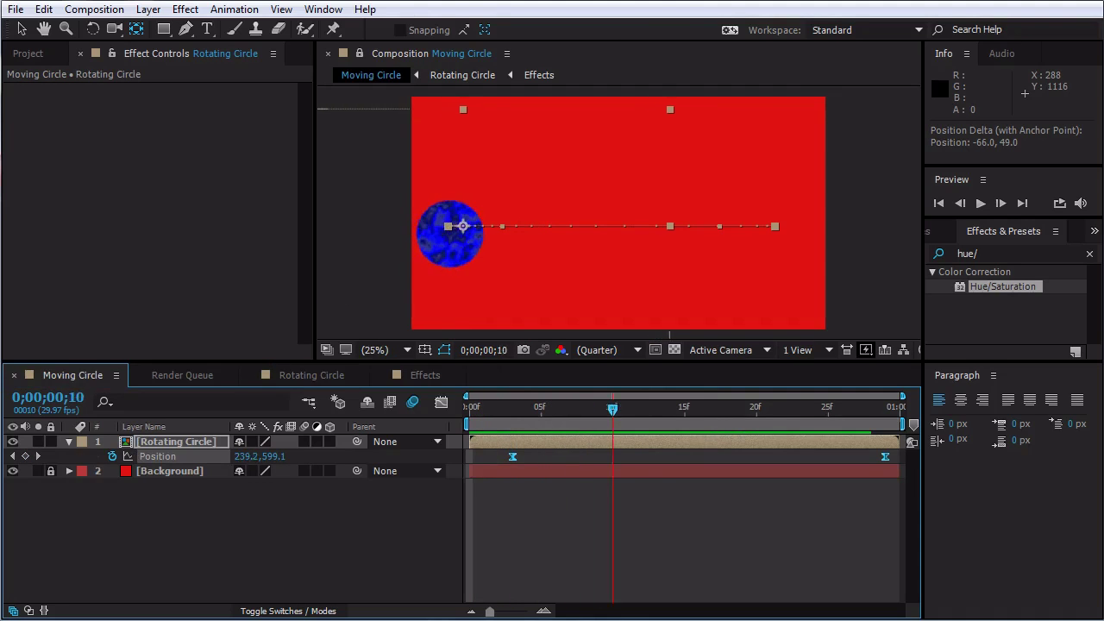
key(Home)
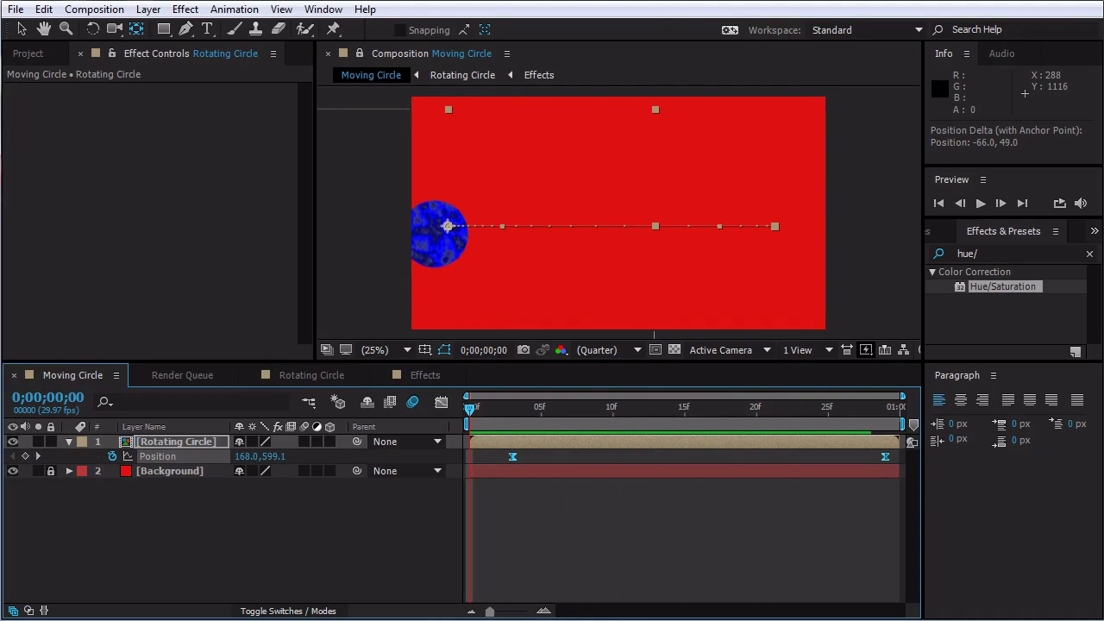